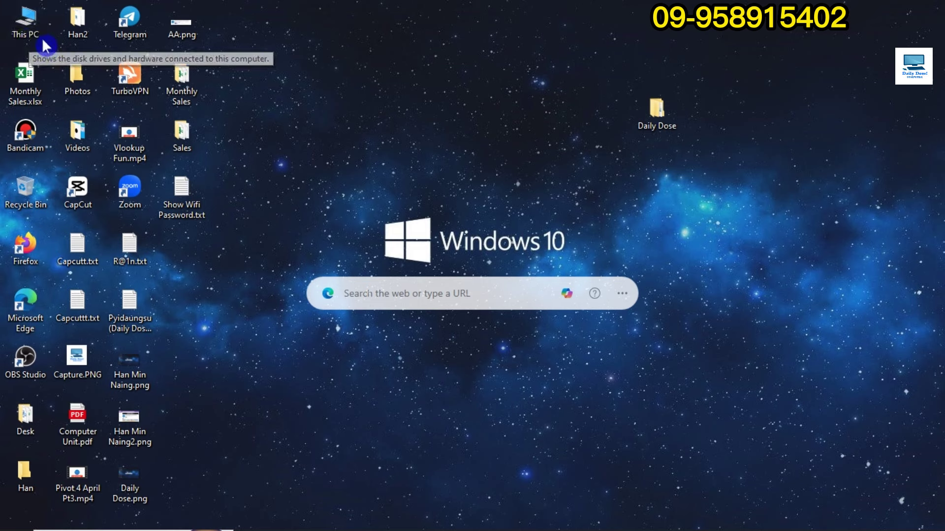
Step: Open USB Drive (F:) from This PC, examine its Excel Files folder, and return to the drive overview
click(28, 31)
double_click(28, 32)
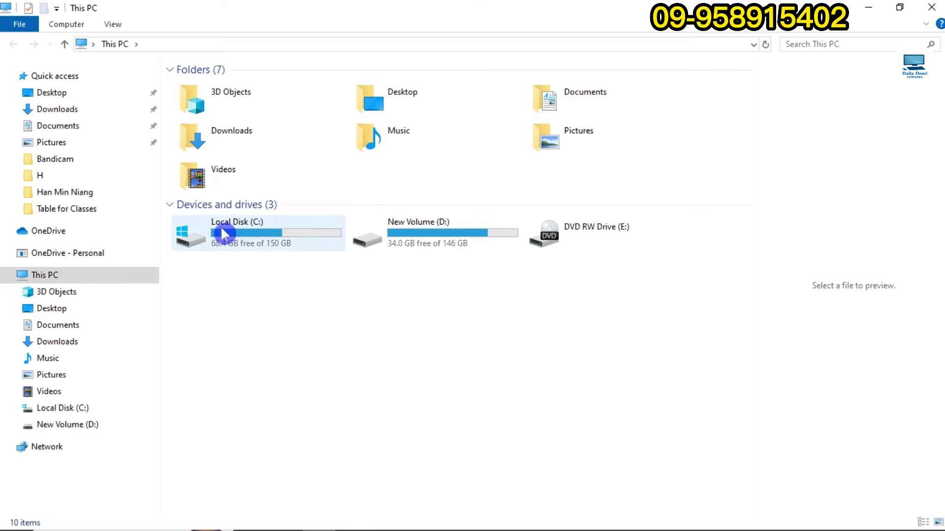
mouse_move(222, 228)
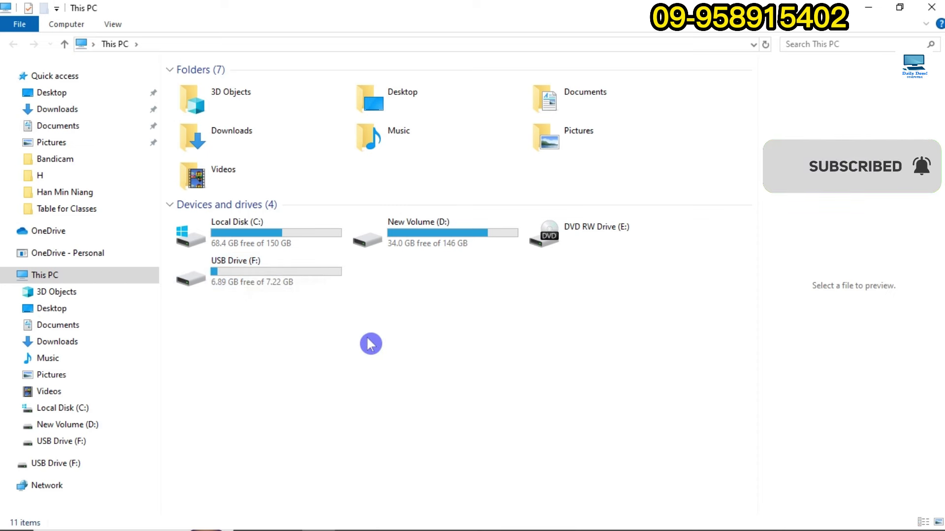
double_click(254, 281)
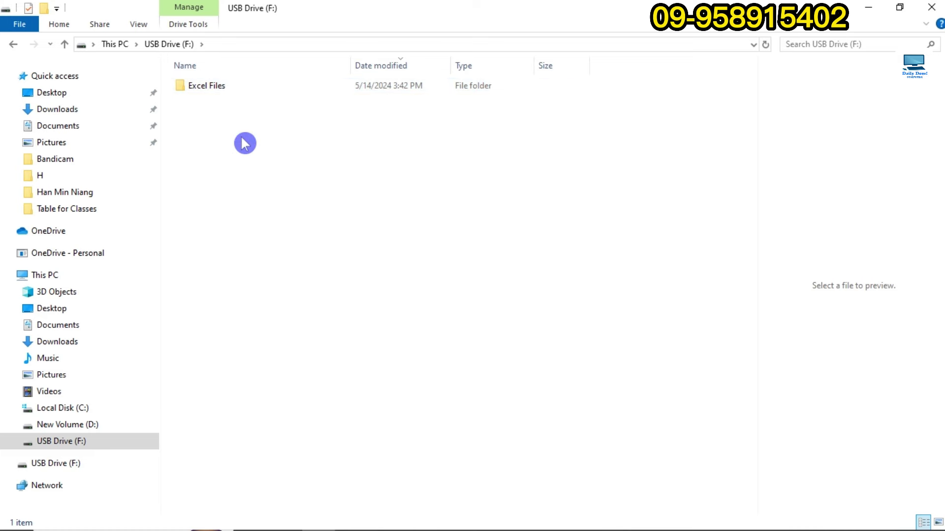
click(231, 90)
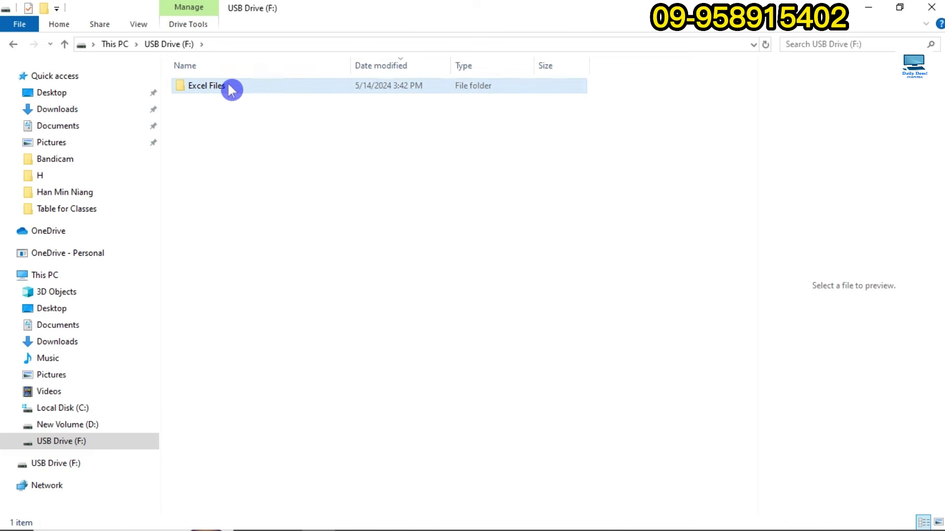
double_click(231, 89)
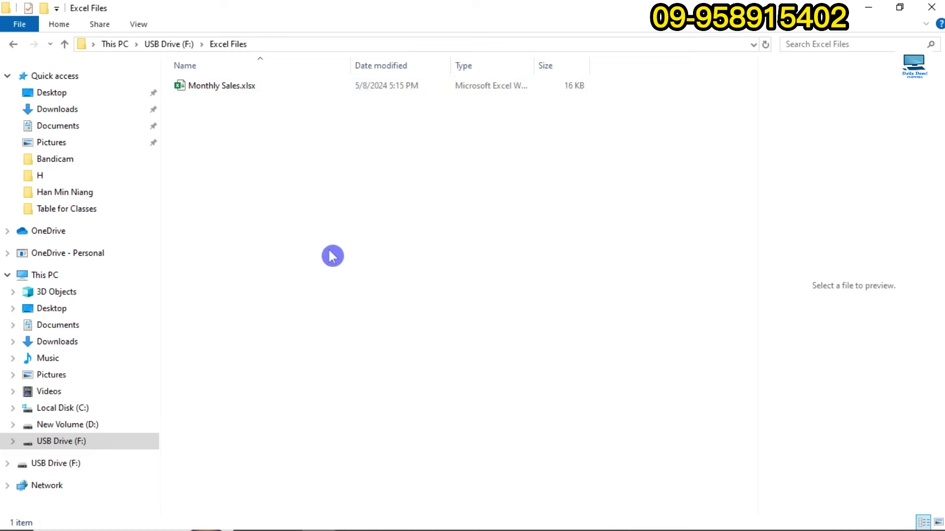
click(13, 44)
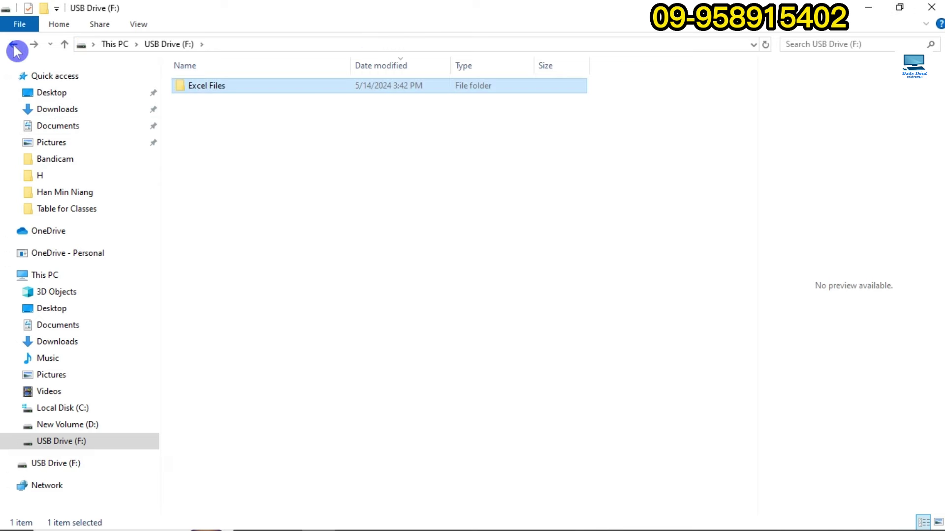
click(13, 43)
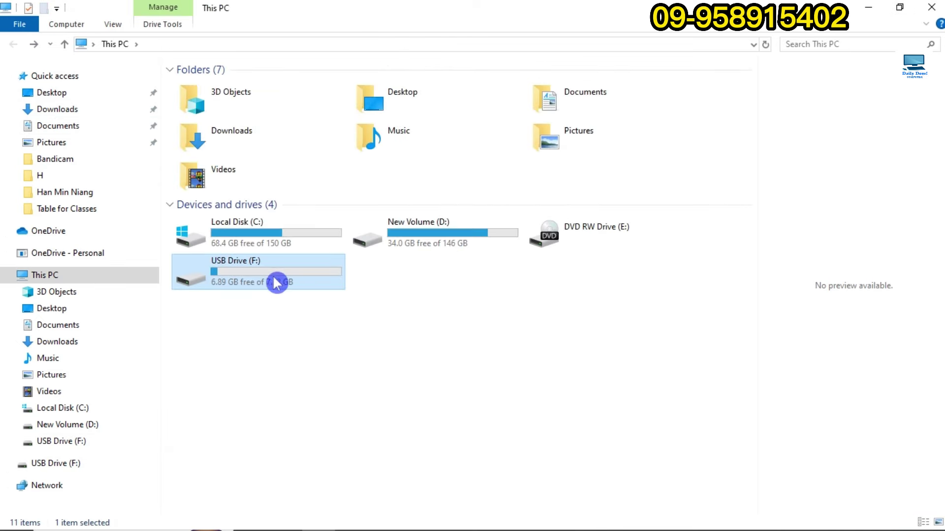
click(332, 333)
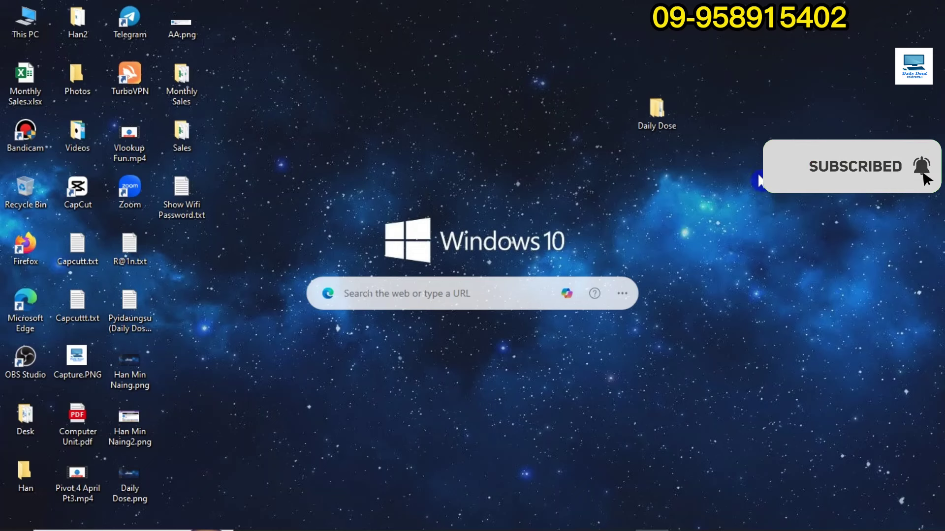
Step: Copy the video file Basic Online Class Ads.mp4 from the Video folder inside the Daily Dose desktop folder
right_click(738, 197)
click(758, 245)
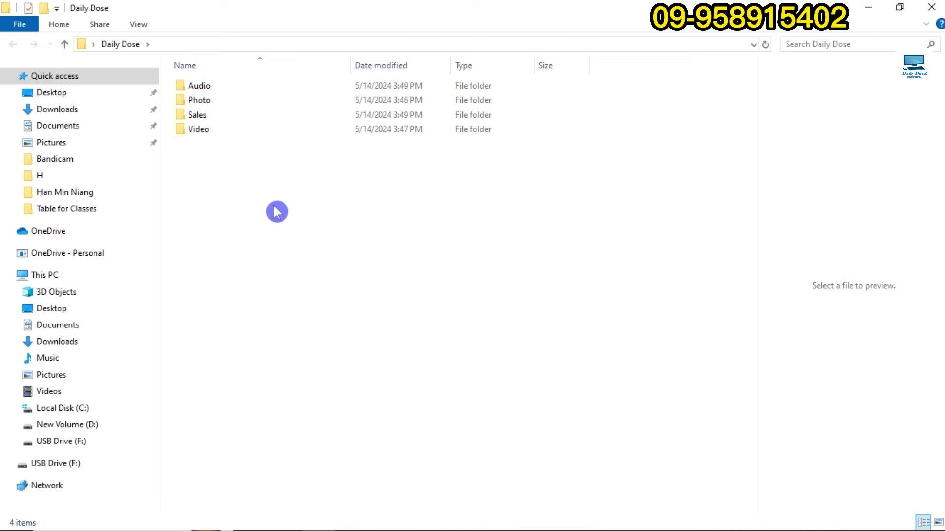
mouse_move(205, 133)
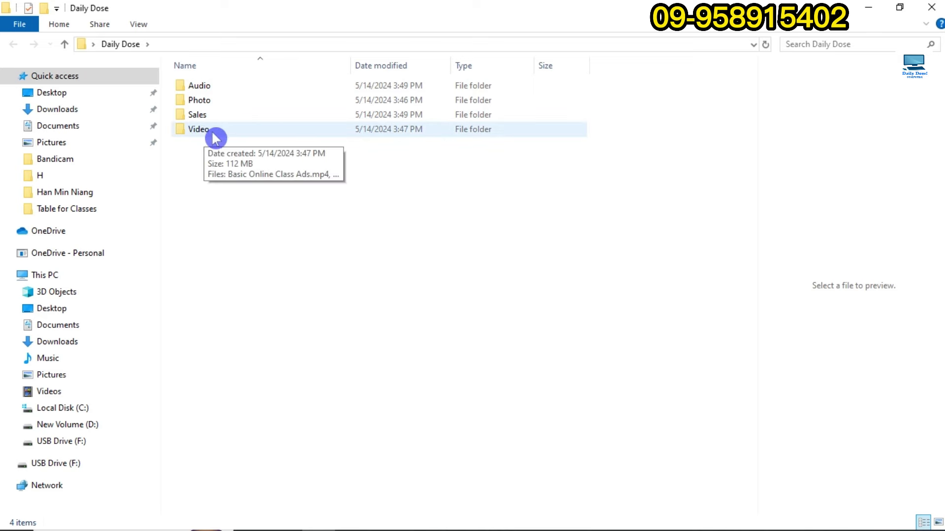
double_click(217, 131)
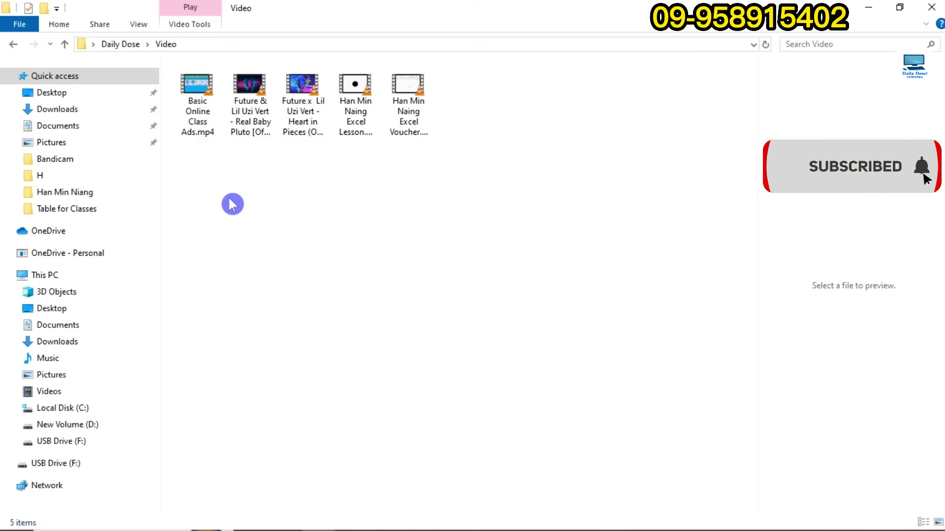
click(198, 100)
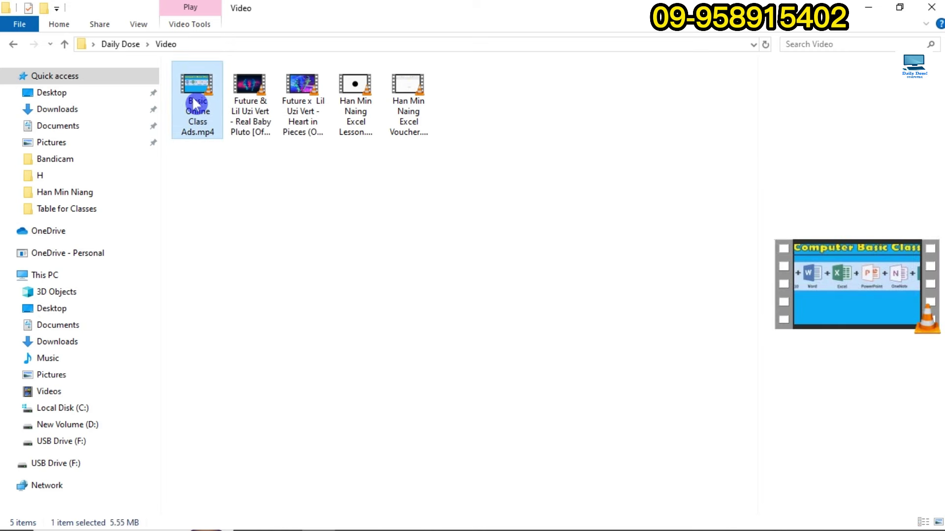
right_click(193, 98)
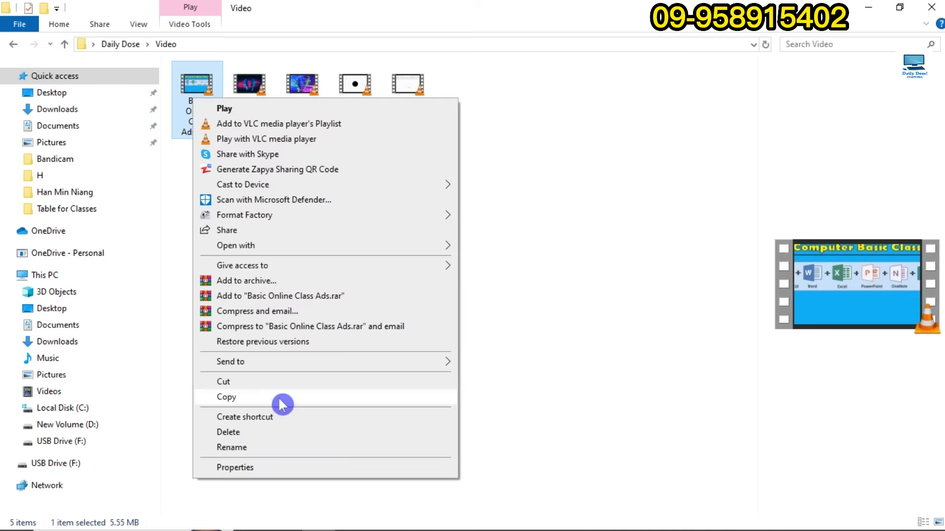
click(241, 398)
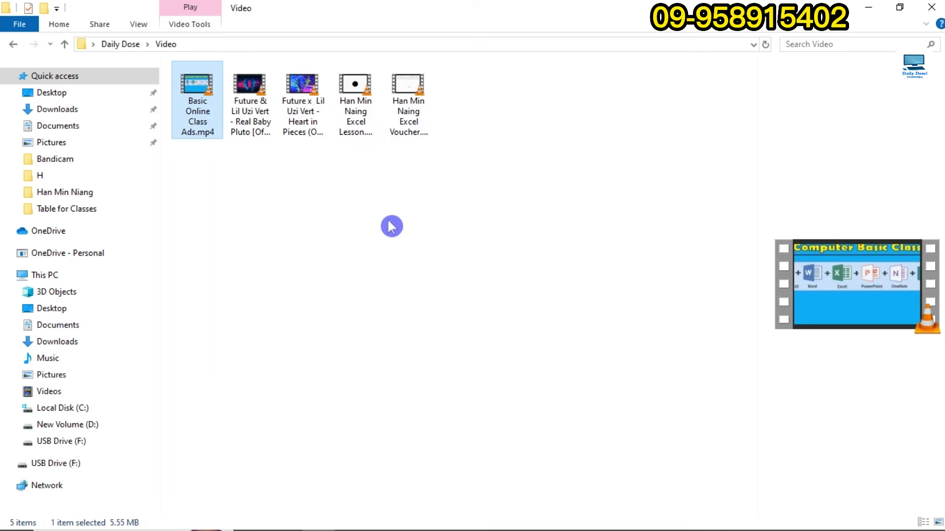
Step: Minimize the source folder window and open USB Drive (F:) from This PC
click(868, 10)
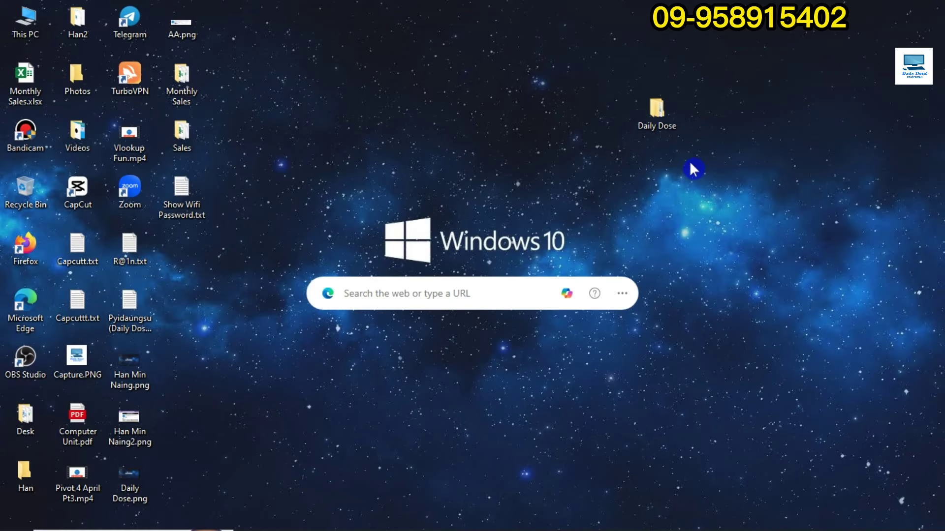
double_click(31, 25)
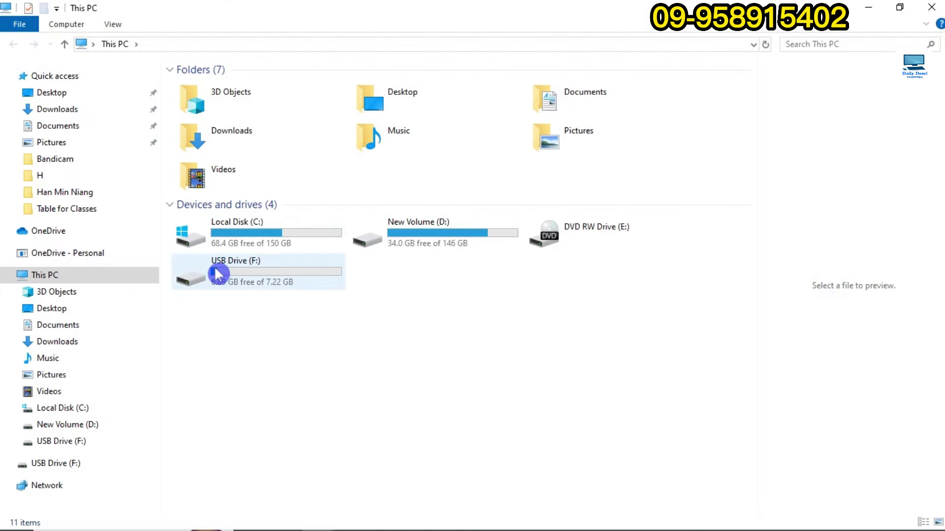
double_click(249, 273)
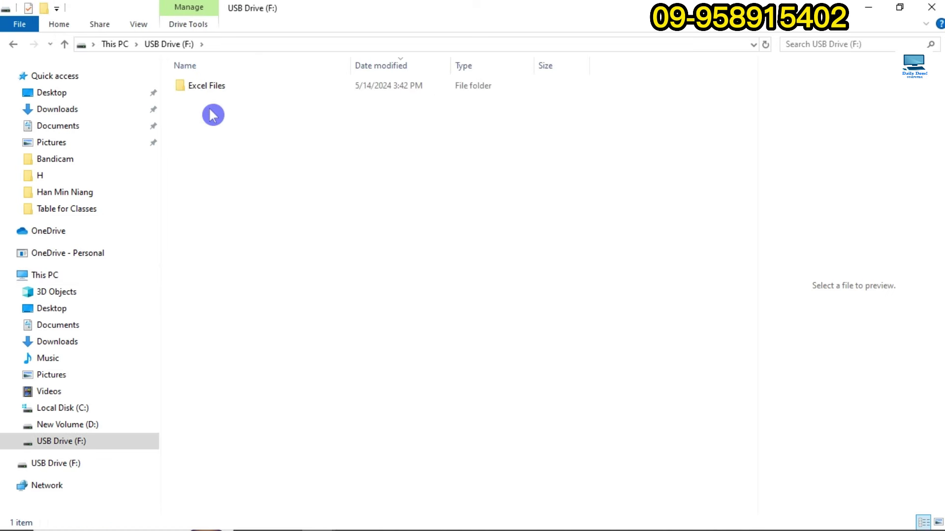
click(219, 91)
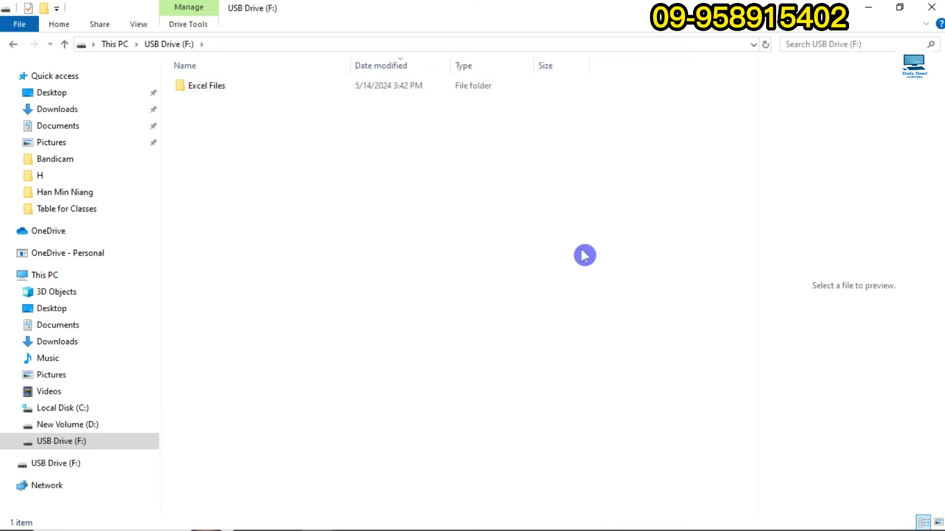
right_click(335, 195)
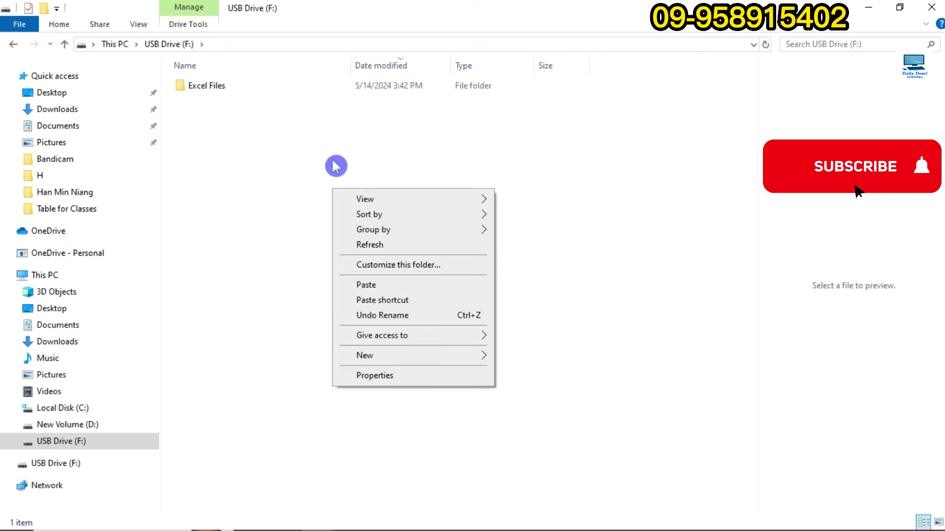
click(253, 139)
click(238, 86)
right_click(244, 87)
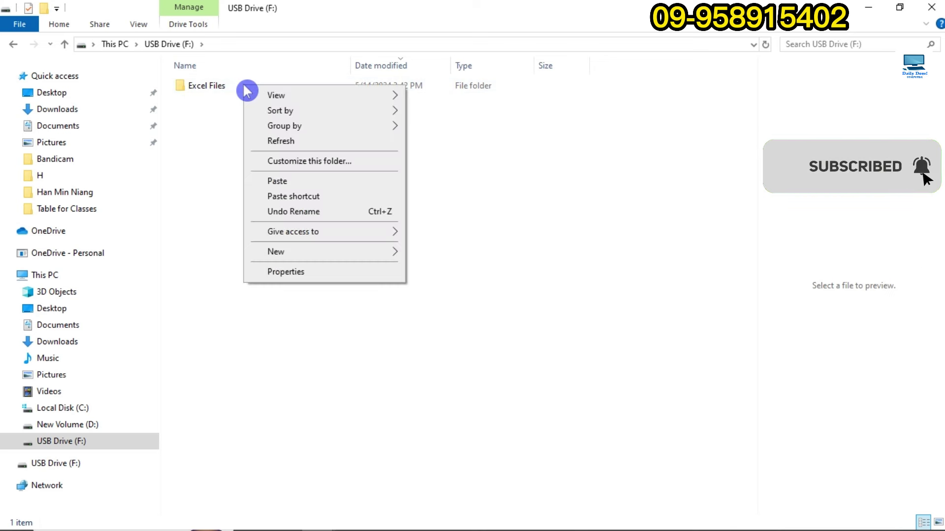
click(233, 86)
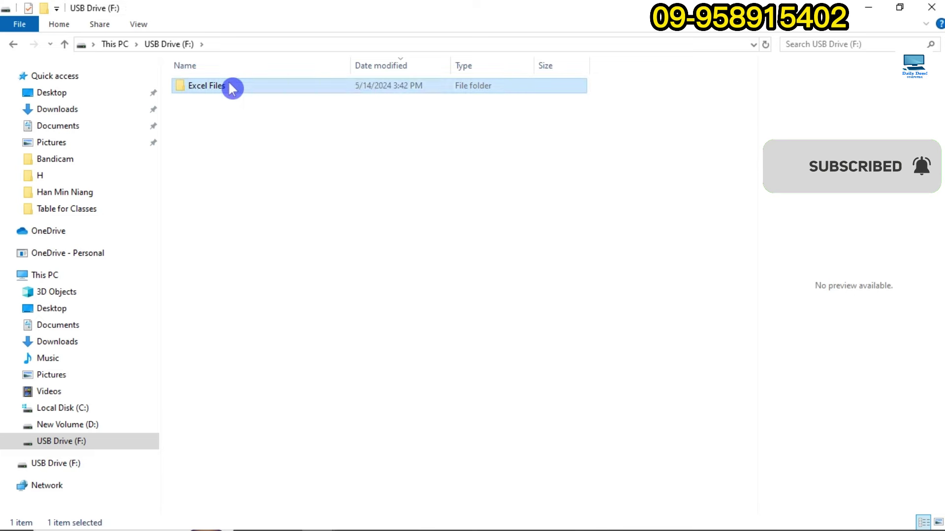
right_click(229, 87)
mouse_move(368, 320)
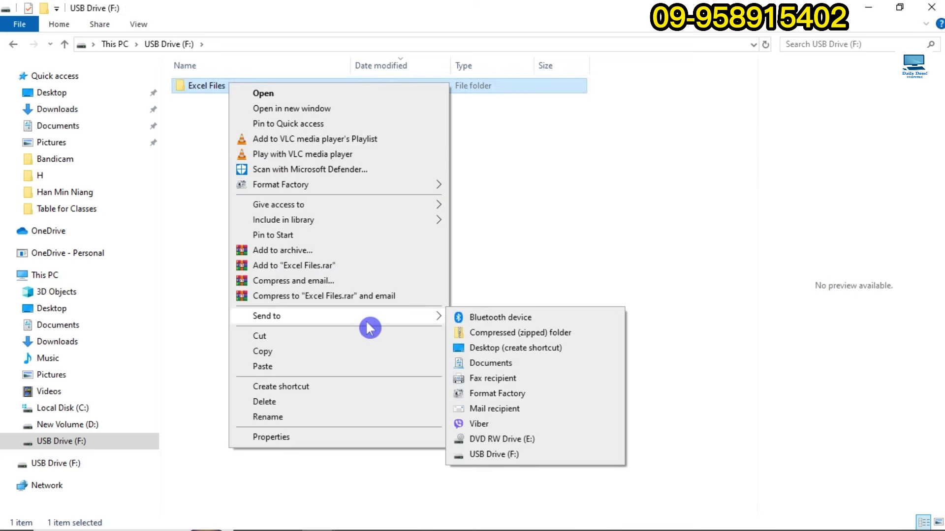
click(528, 220)
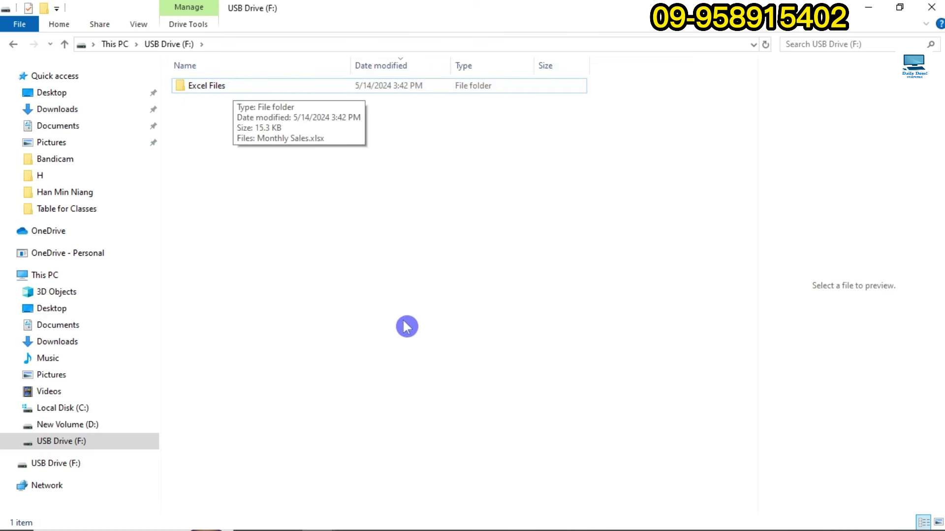
Step: Create a new folder named Video in the root of USB Drive (F:)
right_click(350, 253)
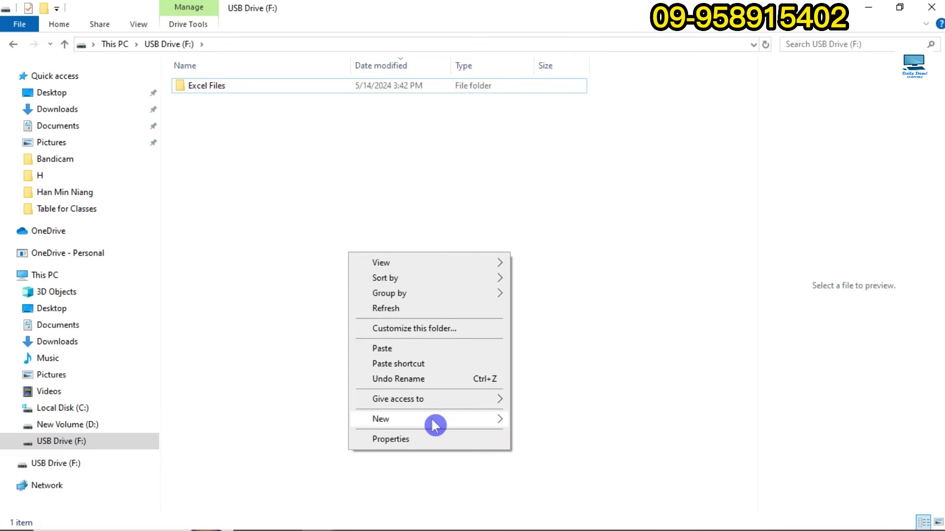
mouse_move(386, 421)
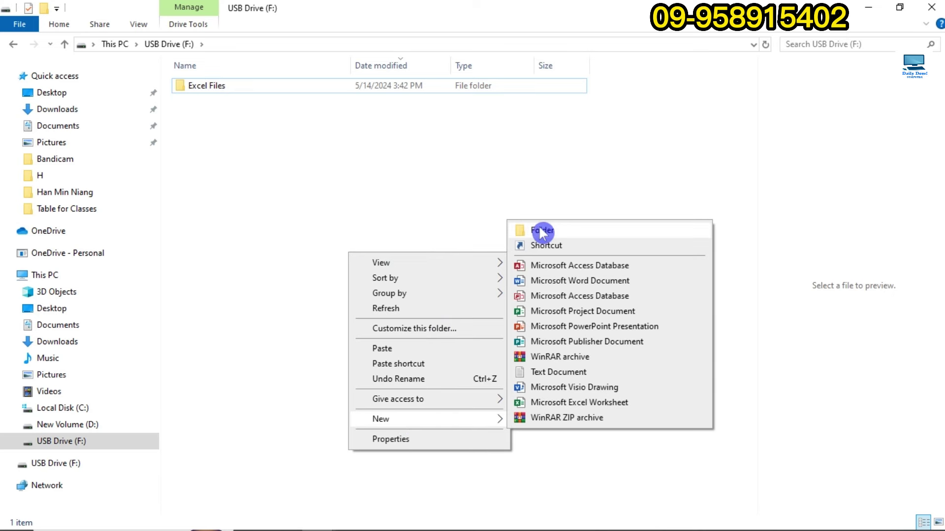
click(583, 235)
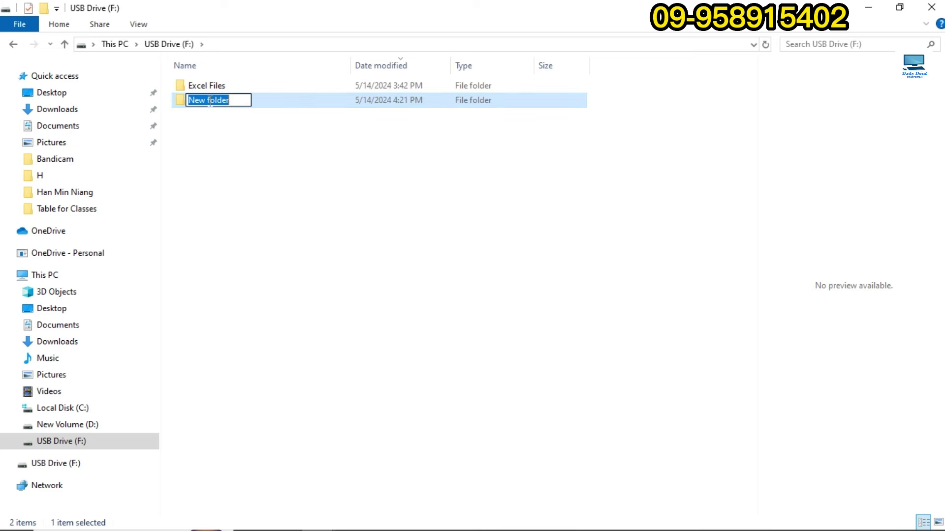
drag(186, 102, 230, 100)
text(Video)
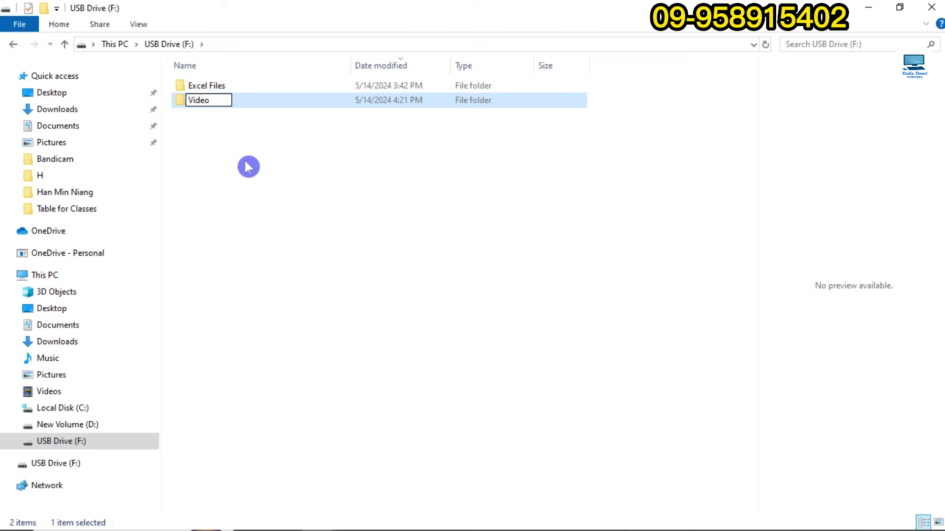
key(Return)
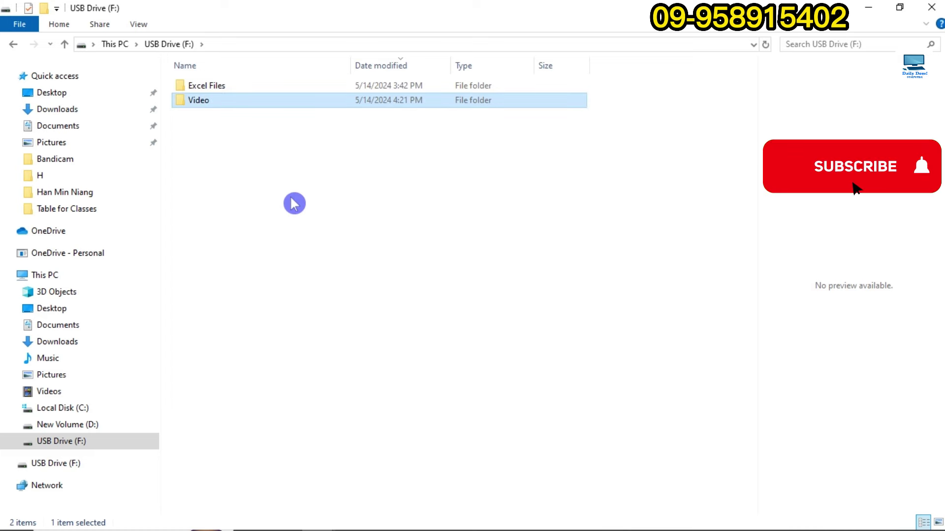
click(295, 203)
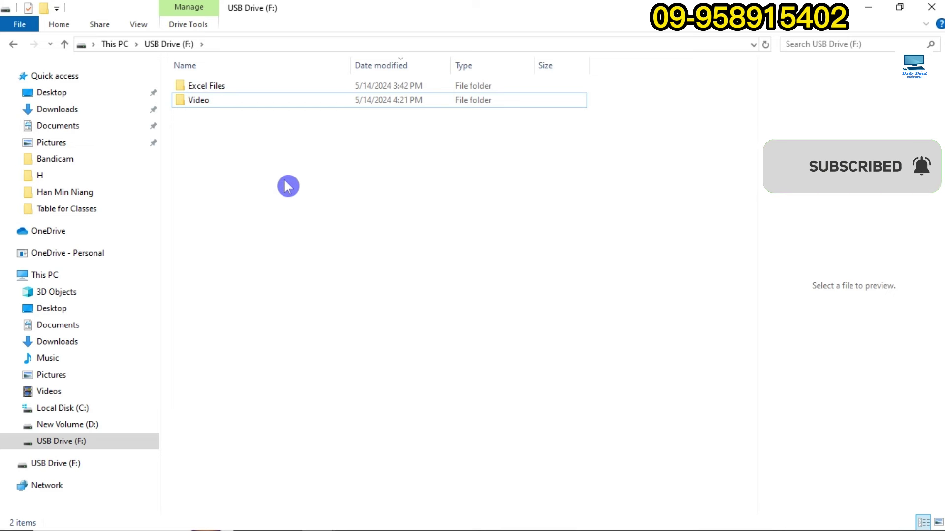
Step: Open the new Video folder on USB Drive (F:) and bring up the paste options for its empty area
double_click(240, 105)
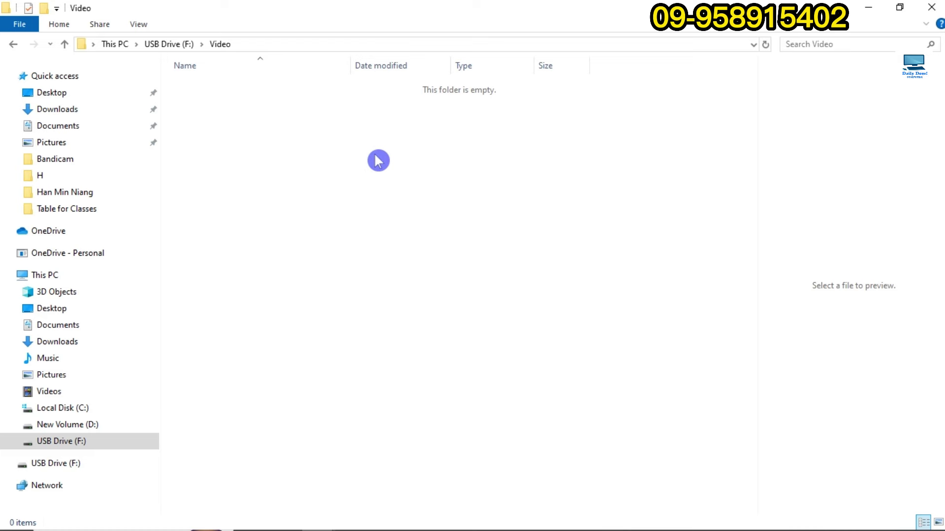
right_click(353, 133)
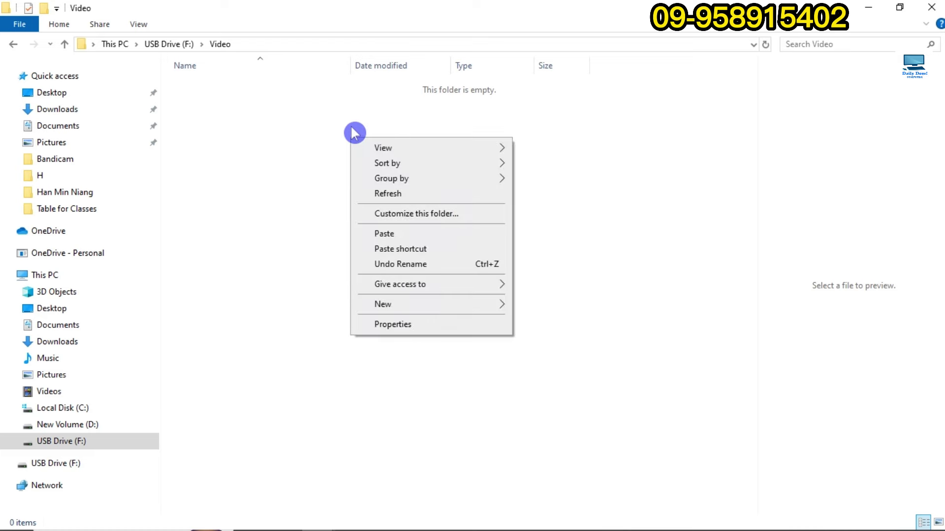
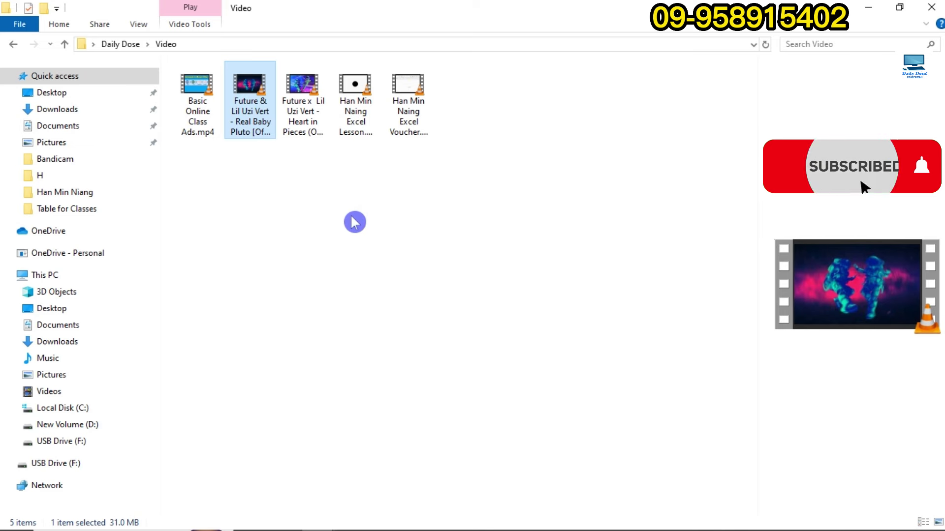
Step: Add the Excel Lesson video to the selected Real Baby Pluto video in Daily Dose's Video folder and copy both files
ctrl+click(356, 117)
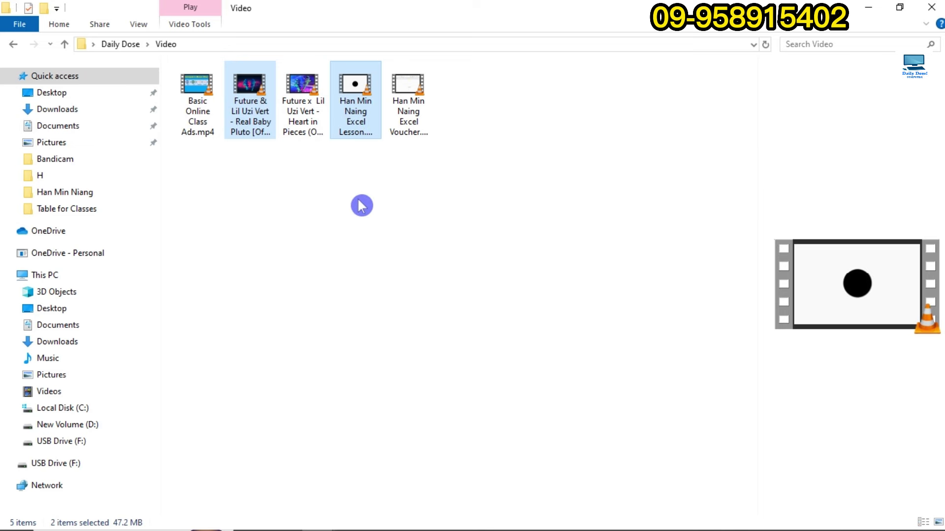
right_click(360, 111)
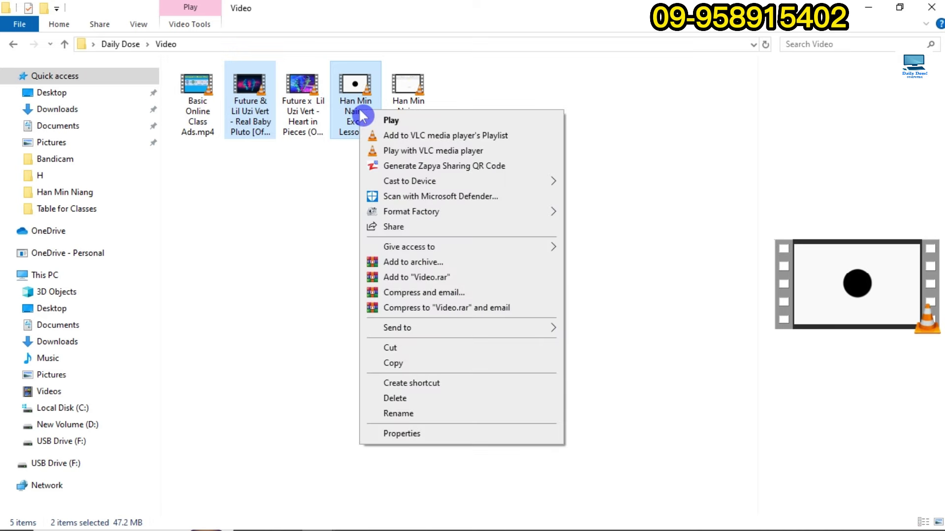
click(433, 366)
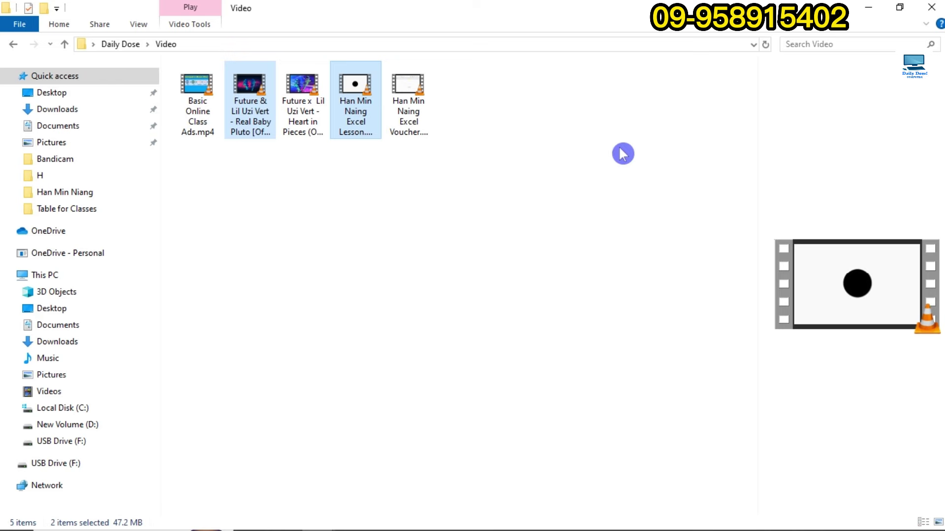
Step: Paste the copied Excel Lesson and Real Baby Pluto videos into the Video folder on USB Drive (F:)
click(864, 7)
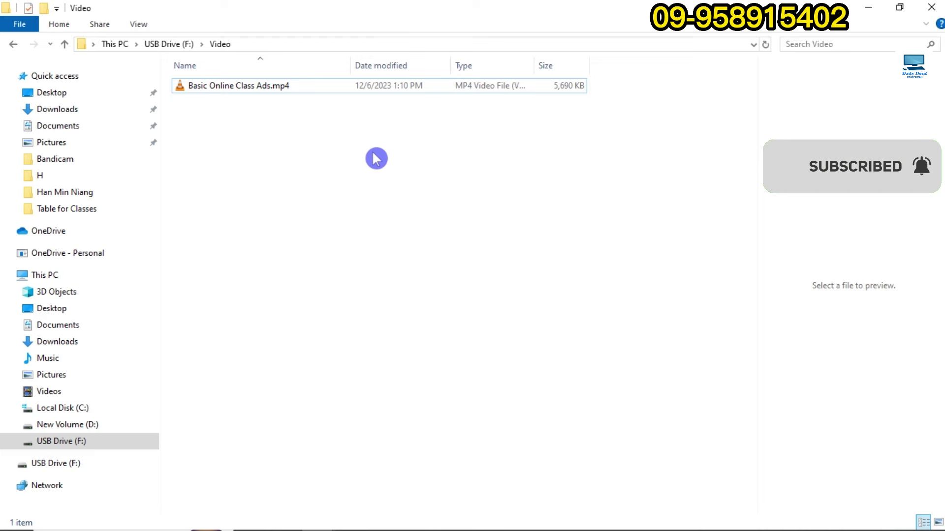
right_click(481, 227)
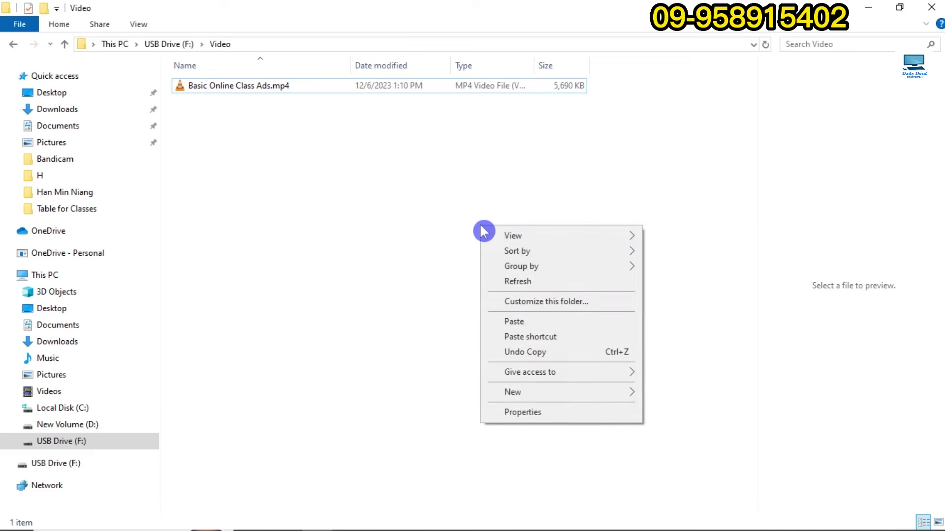
click(563, 322)
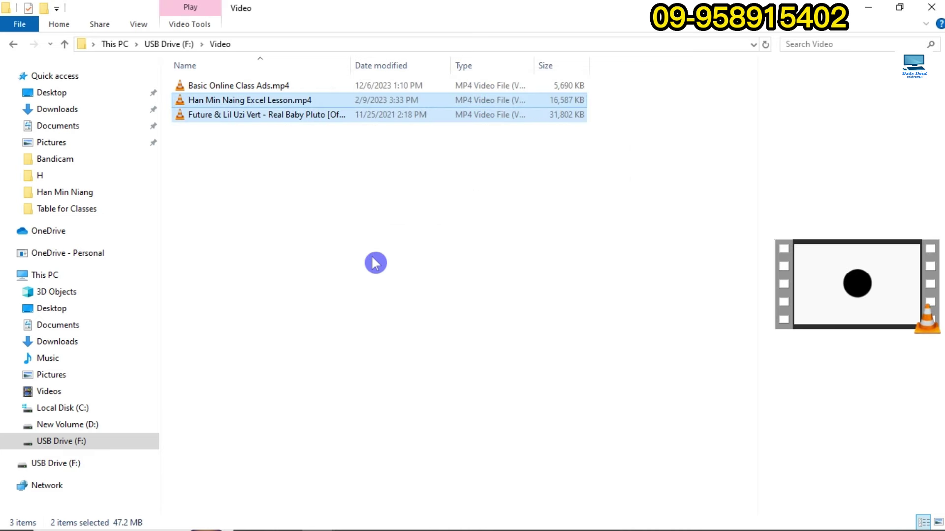
click(357, 211)
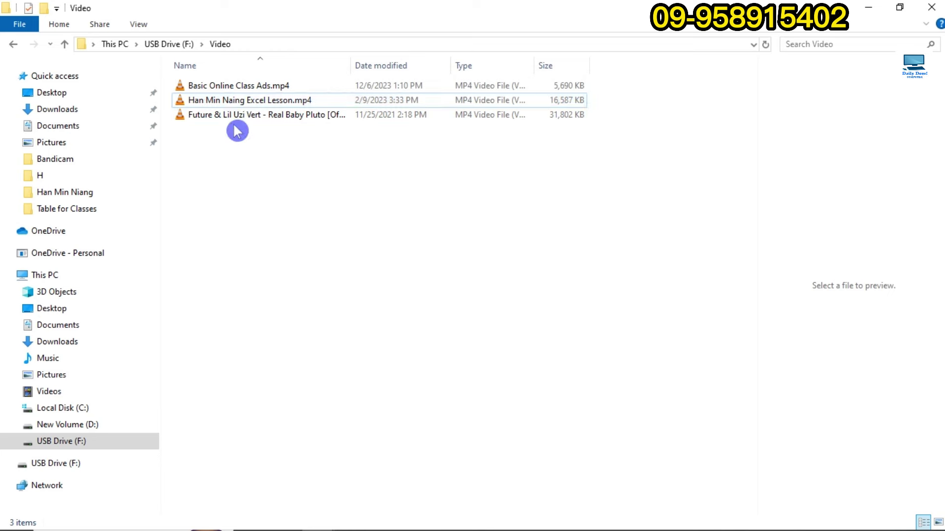
click(257, 115)
drag(258, 101, 287, 95)
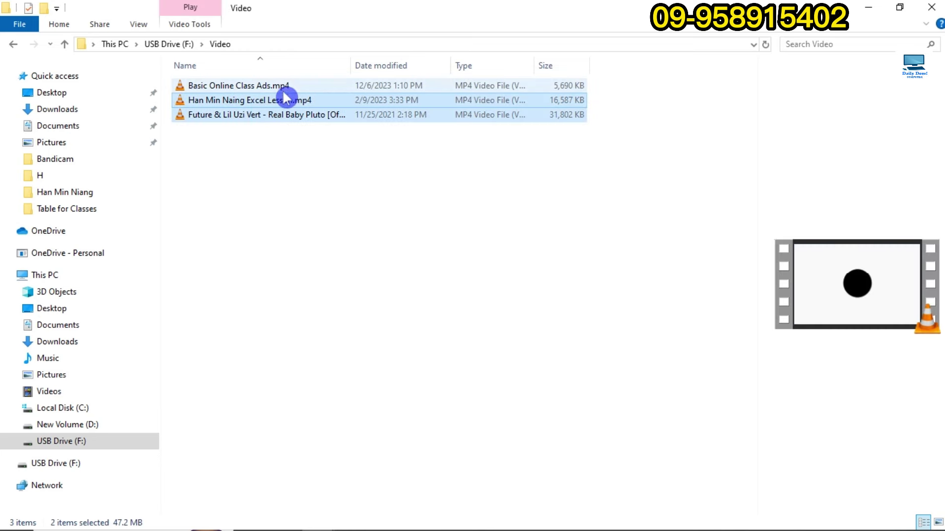
click(279, 85)
click(295, 154)
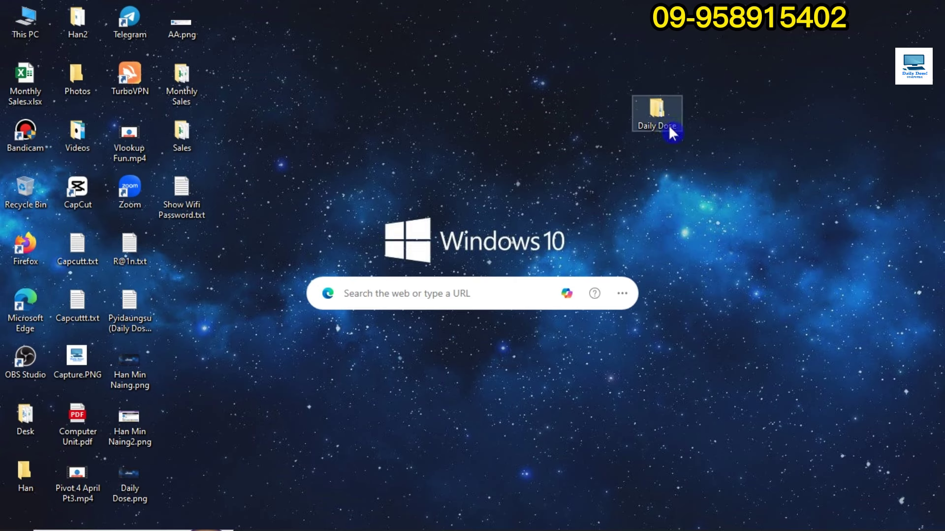
Step: Copy Computer Unit.pdf from the Sales folder inside Daily Dose on the desktop and close the folder window
double_click(642, 117)
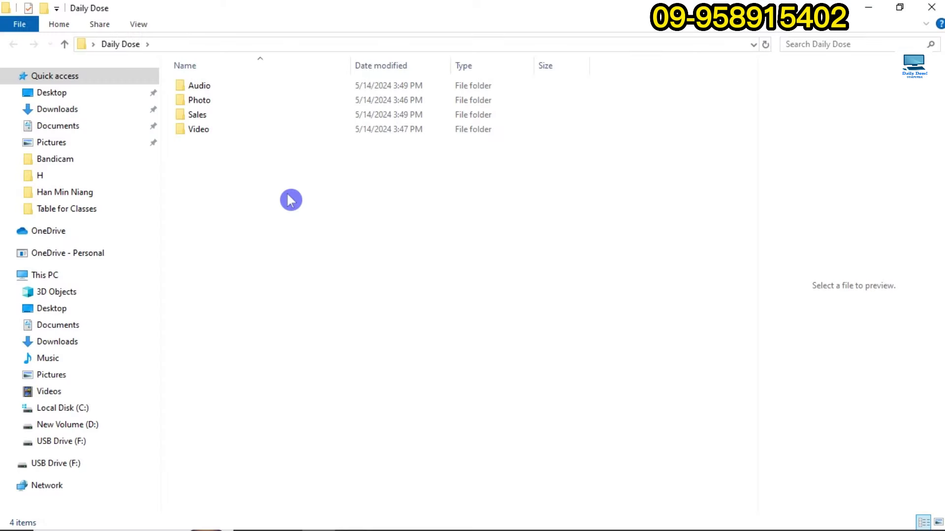
double_click(213, 118)
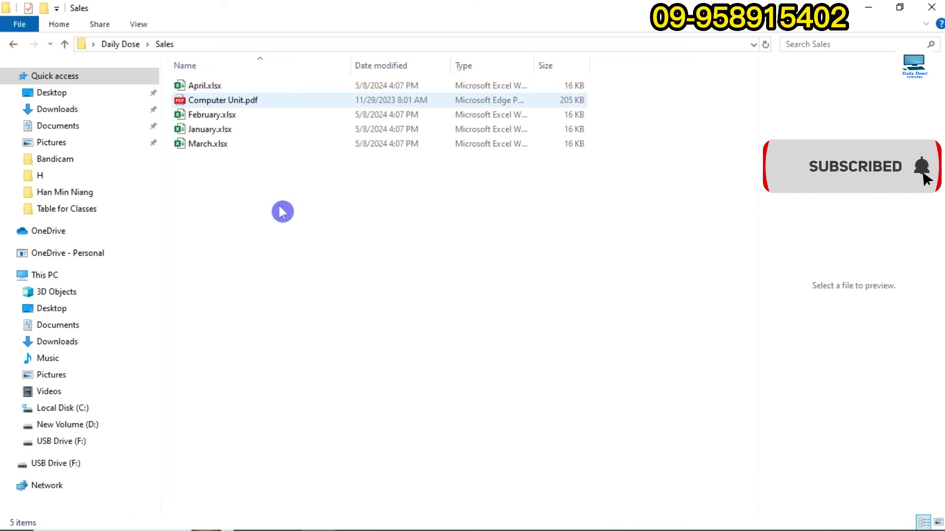
double_click(285, 103)
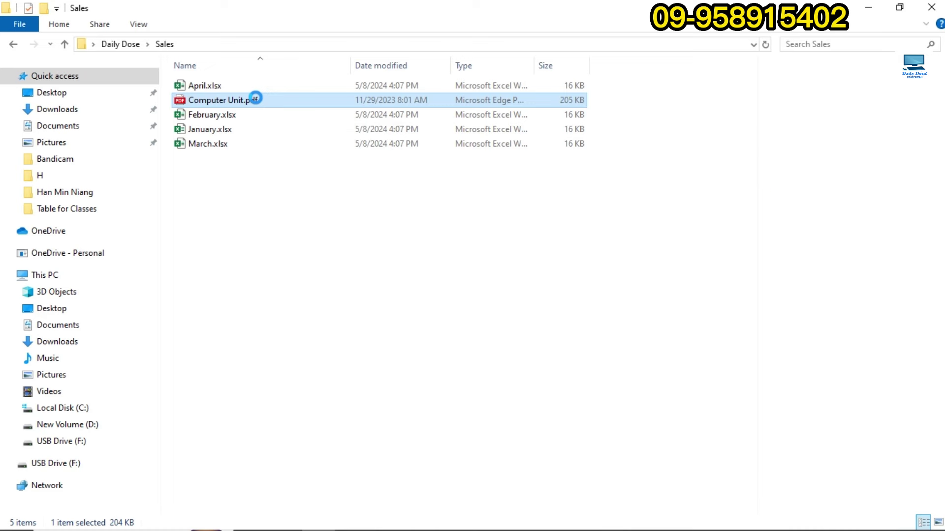
right_click(256, 98)
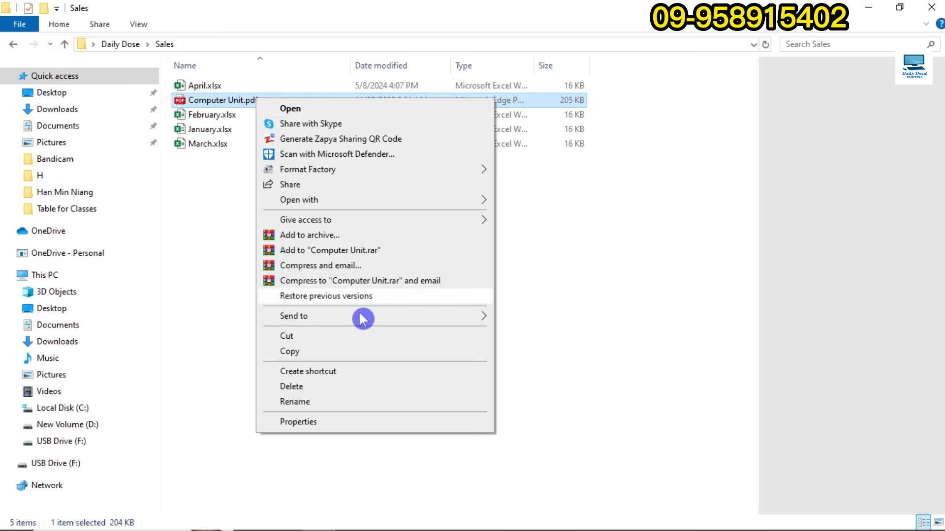
click(351, 351)
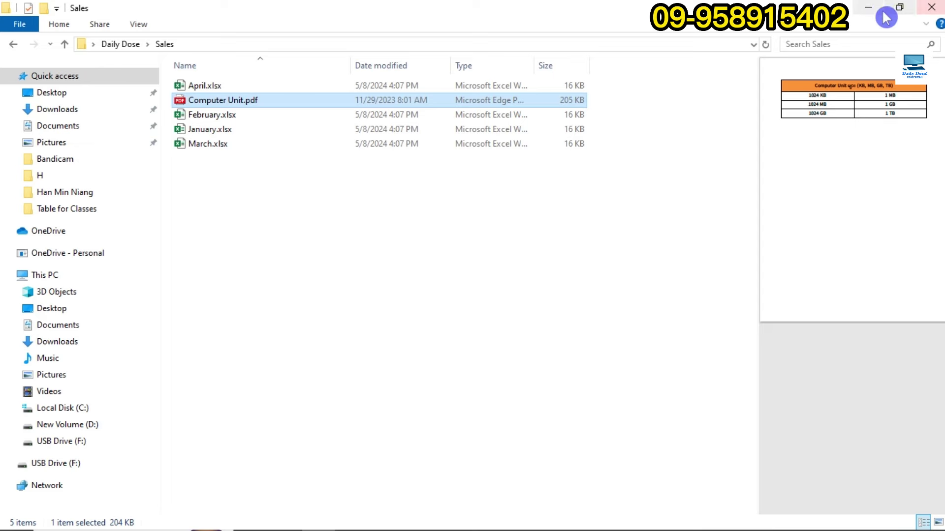
click(938, 7)
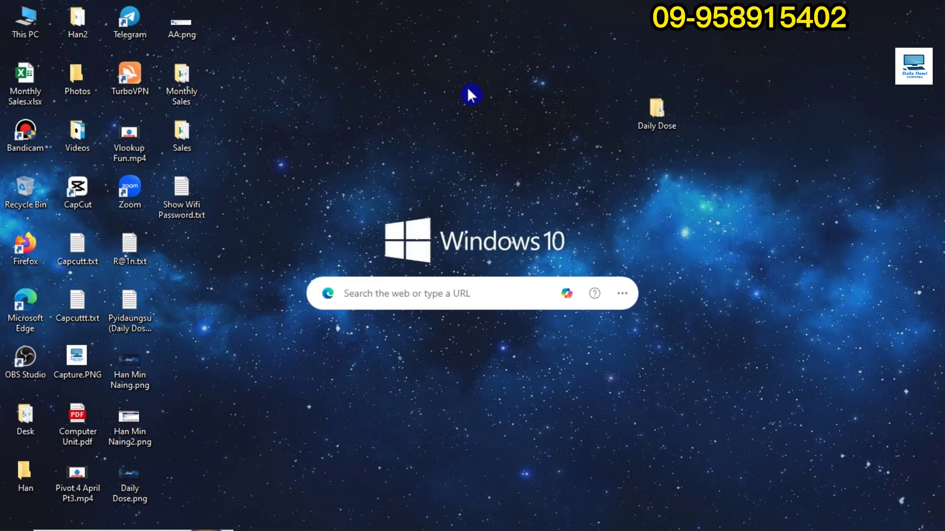
Step: Paste Computer Unit.pdf into the Excel Files folder on USB Drive (F:) and close the window
double_click(25, 19)
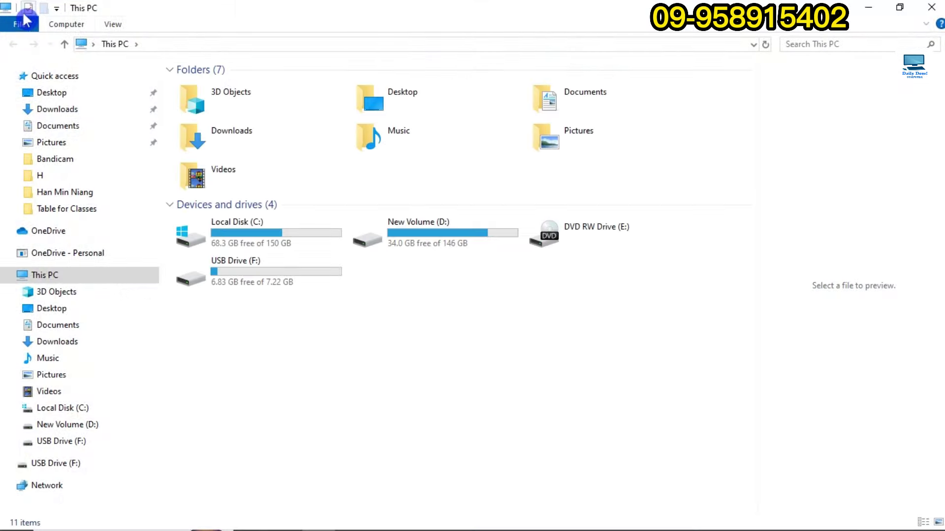
double_click(248, 267)
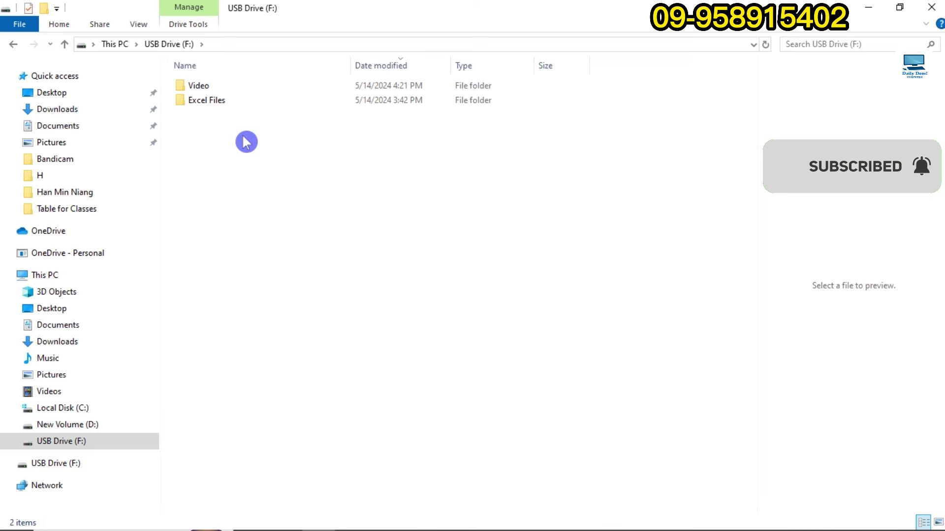
double_click(256, 103)
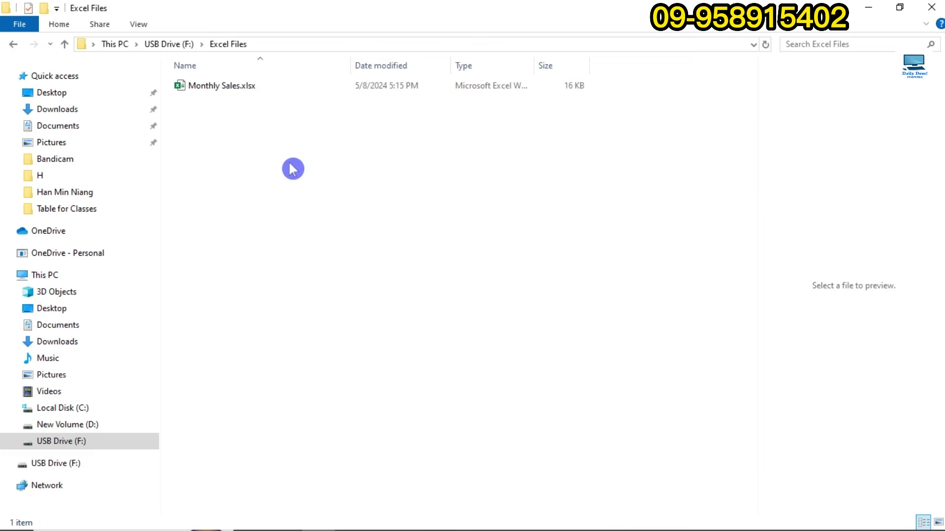
right_click(435, 217)
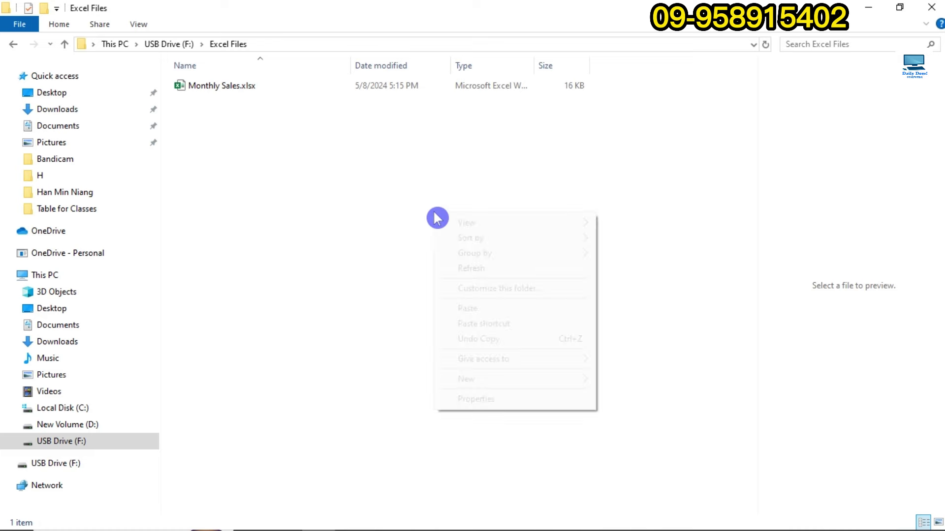
click(519, 310)
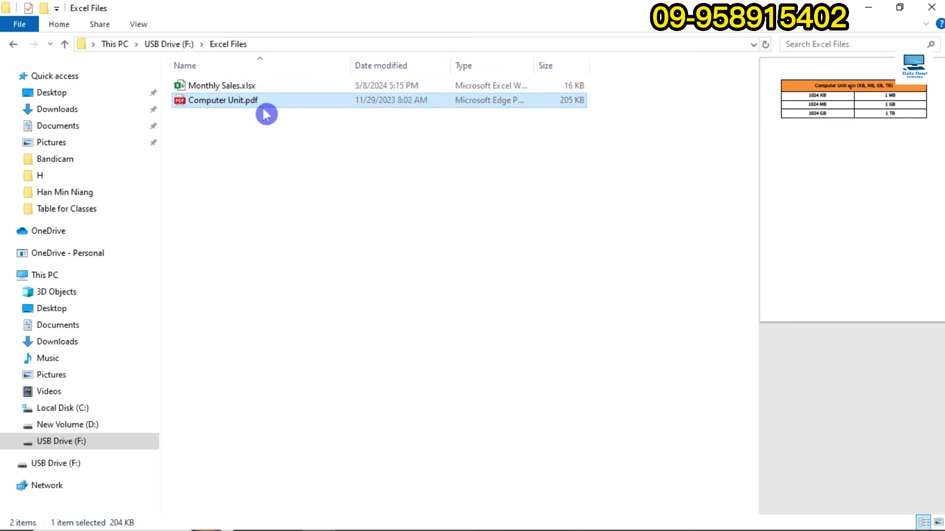
click(277, 142)
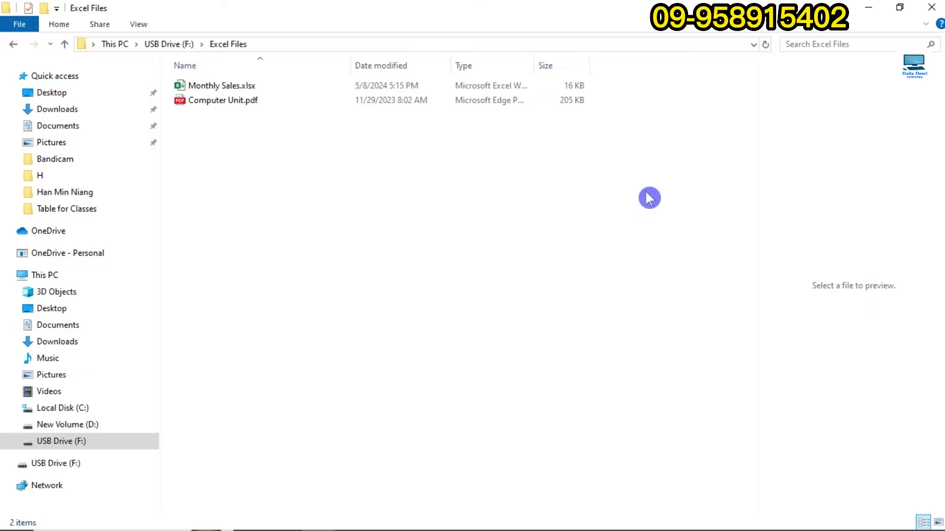
click(932, 9)
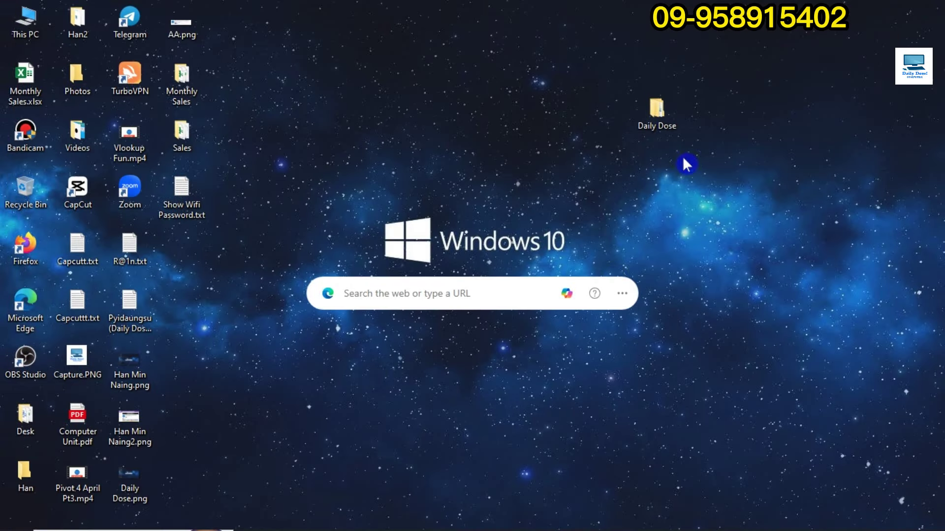
Step: Open the Sales folder inside the Daily Dose folder on the desktop
double_click(663, 114)
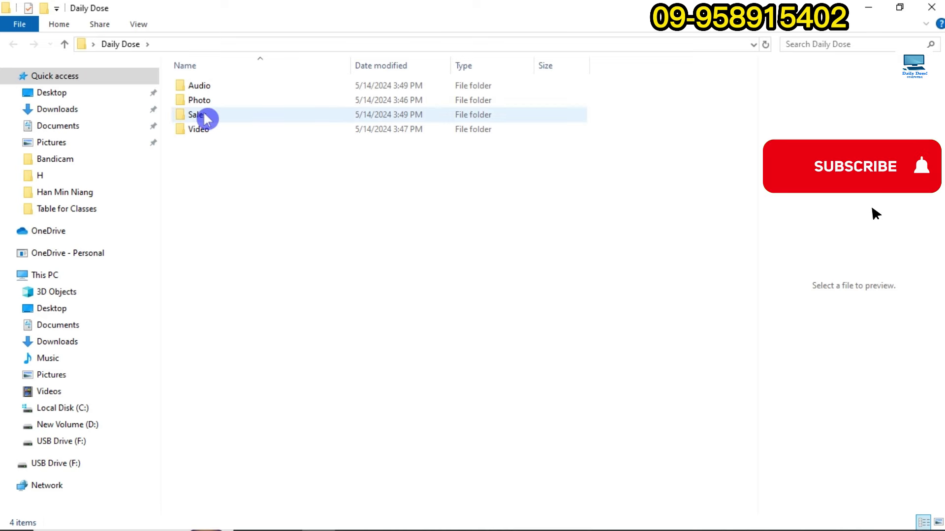
double_click(221, 116)
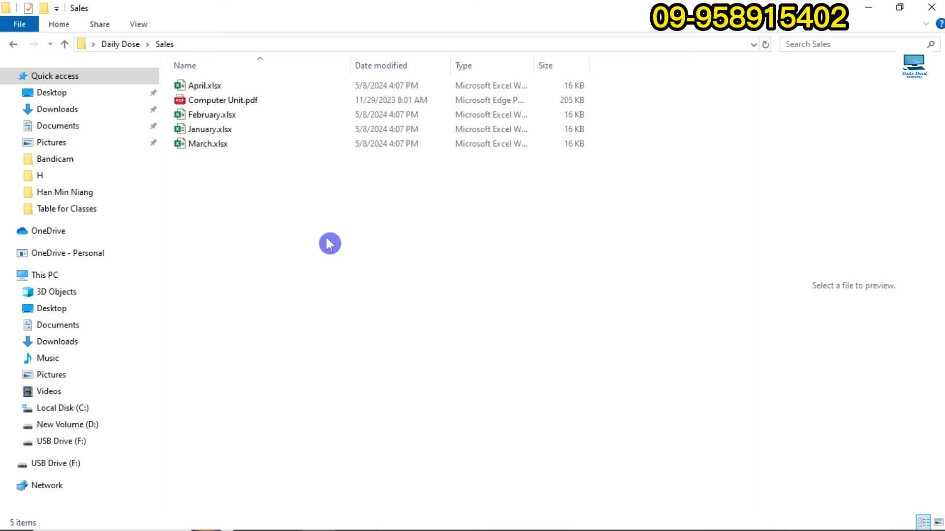
key(ctrl+a)
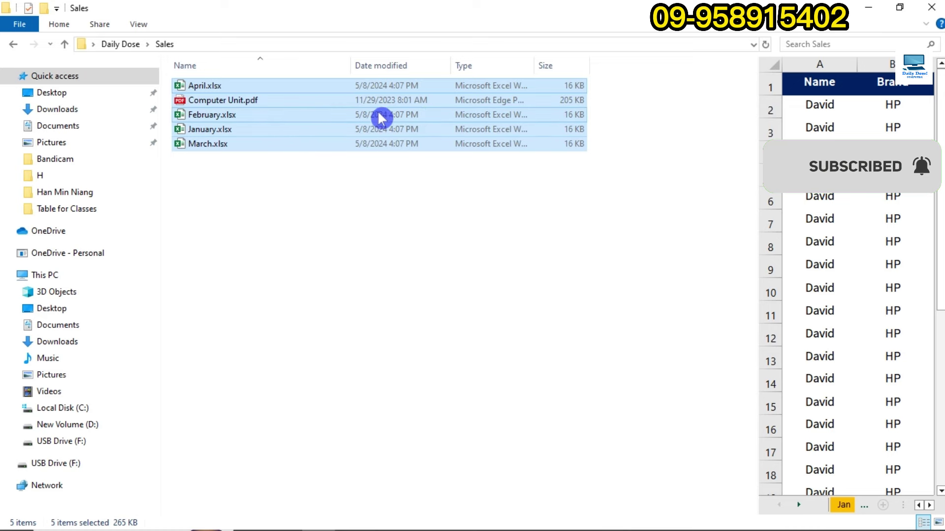
right_click(430, 115)
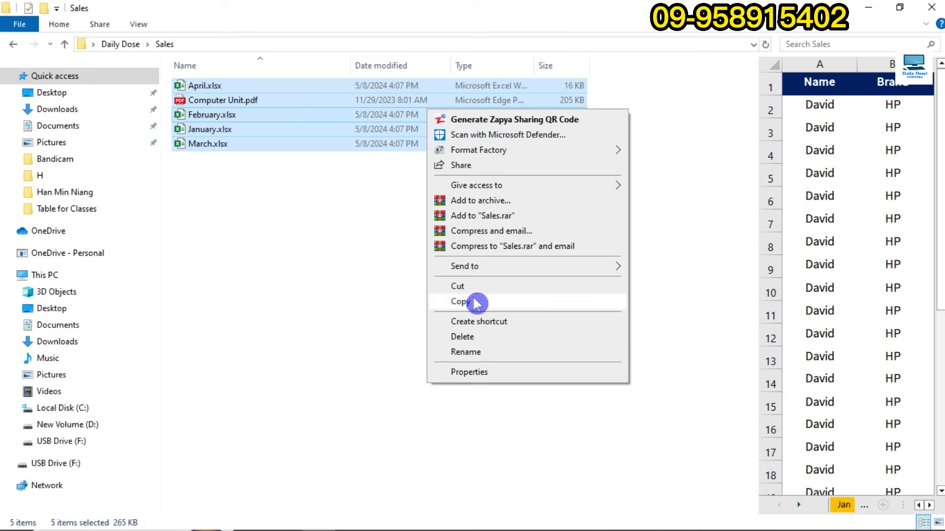
click(298, 219)
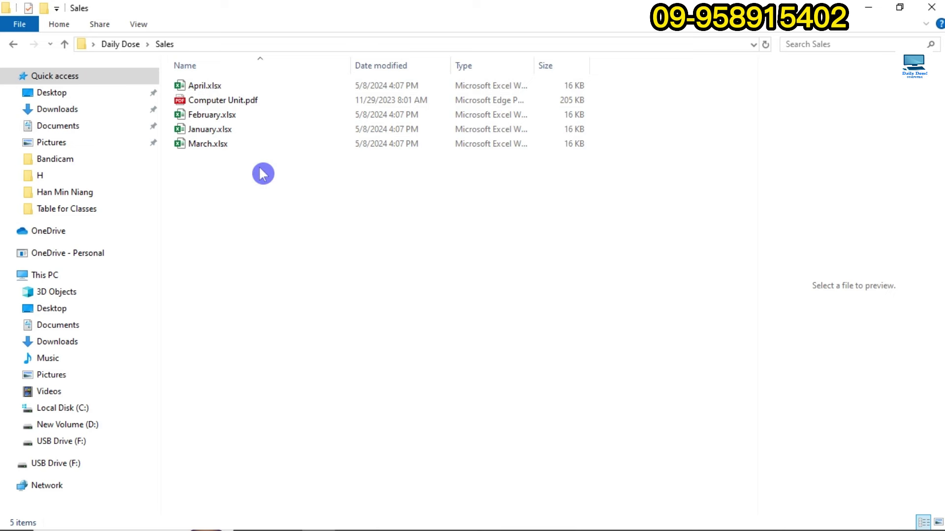
Step: Copy only the April, February, January and March workbooks from the Sales folder, leaving out the PDF, and close the window
click(223, 89)
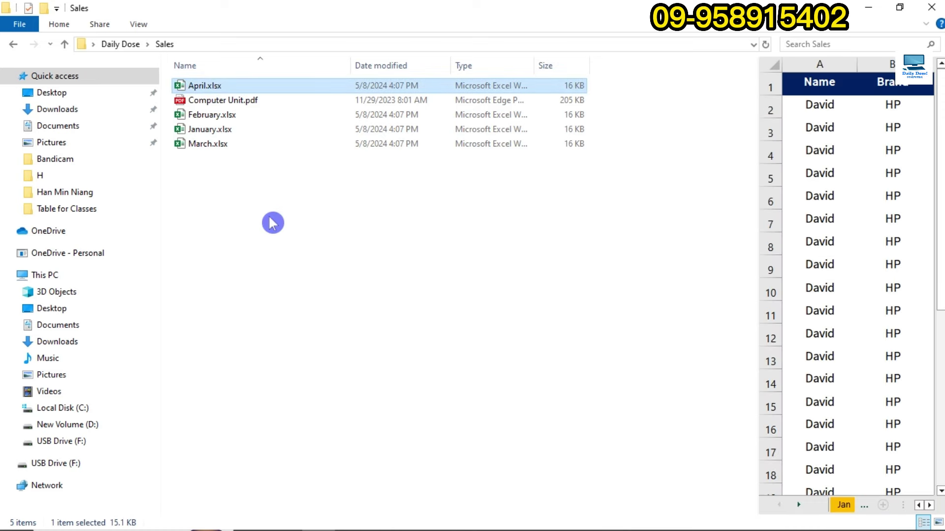
ctrl+click(244, 118)
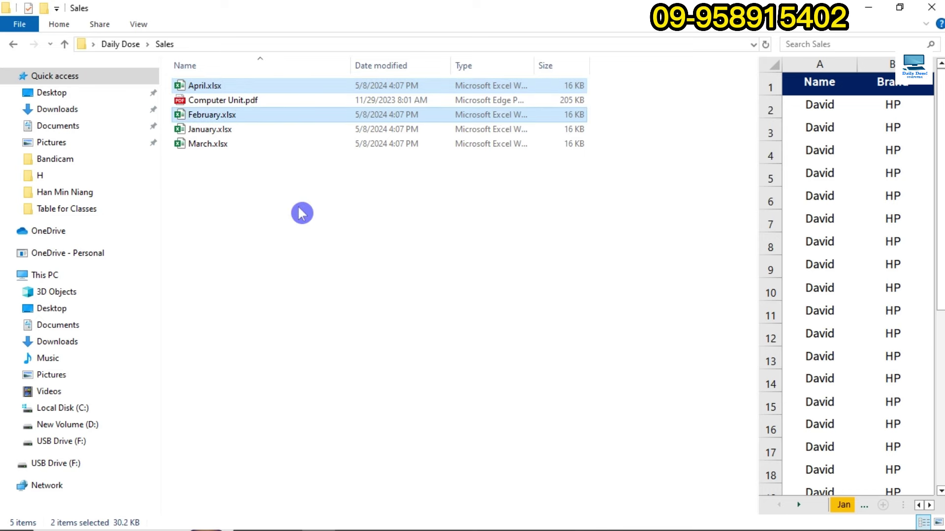
ctrl+click(243, 136)
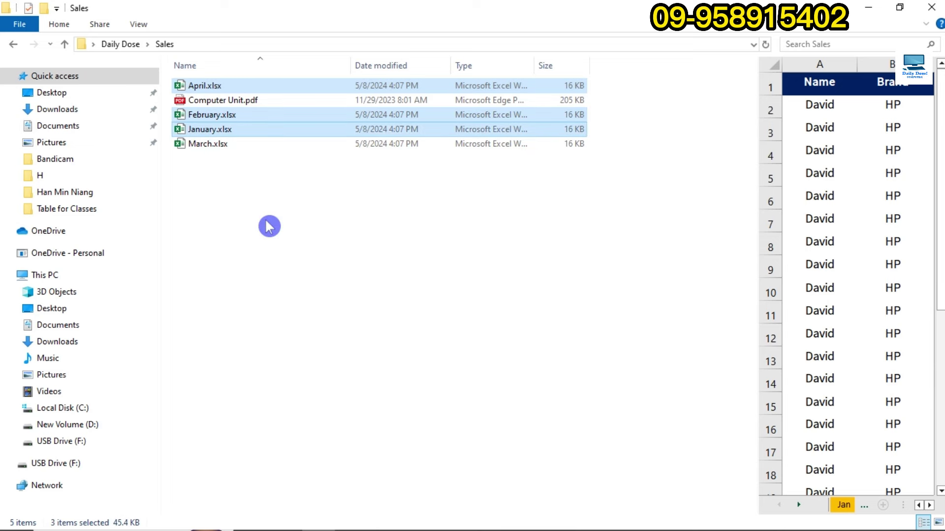
ctrl+click(240, 147)
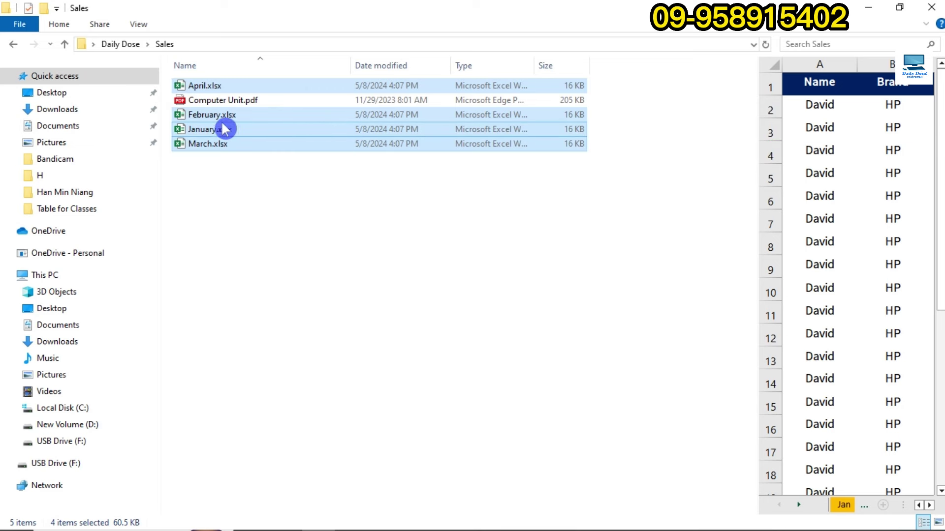
right_click(407, 132)
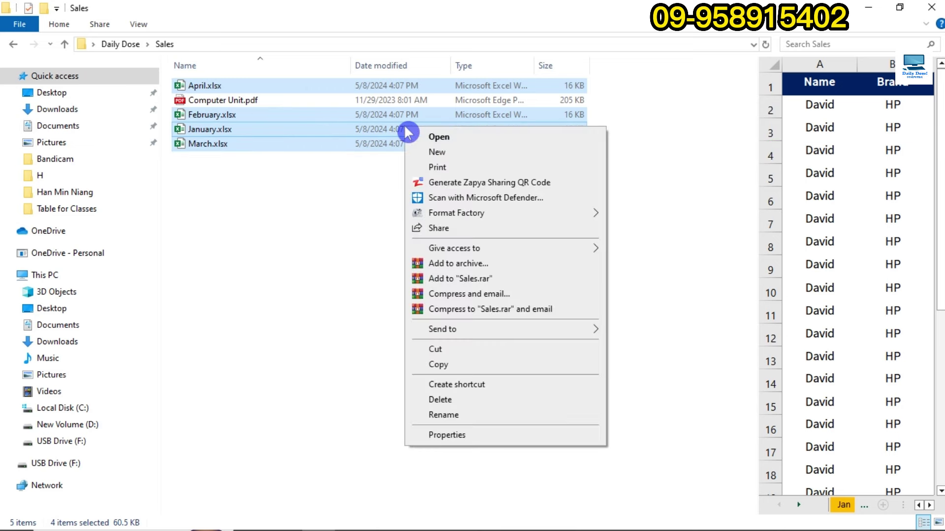
click(475, 366)
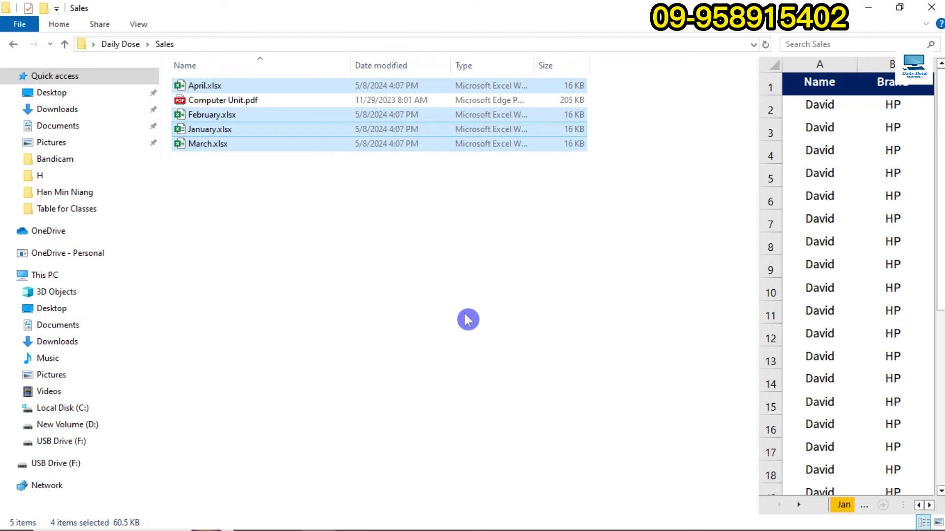
click(931, 7)
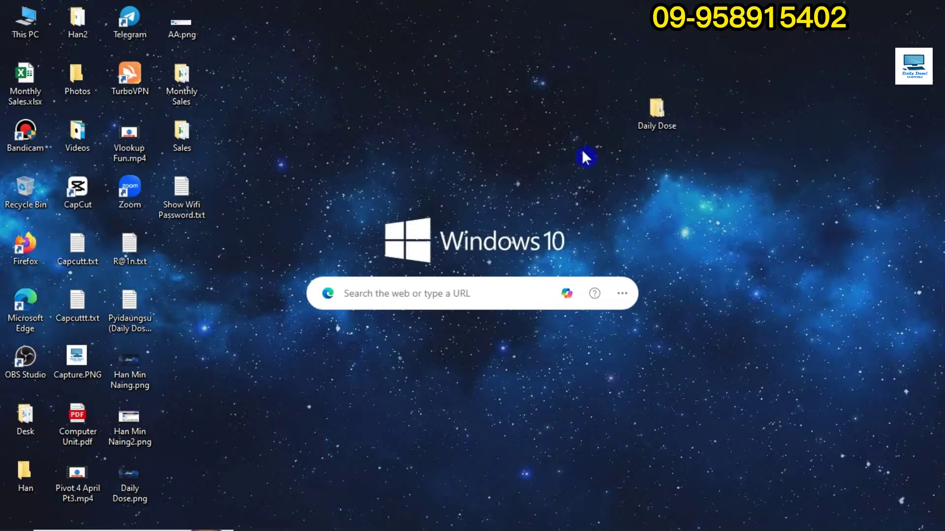
Step: Paste the January, February, March and April workbooks into the Excel Files folder on USB Drive (F:) and close the window
double_click(34, 22)
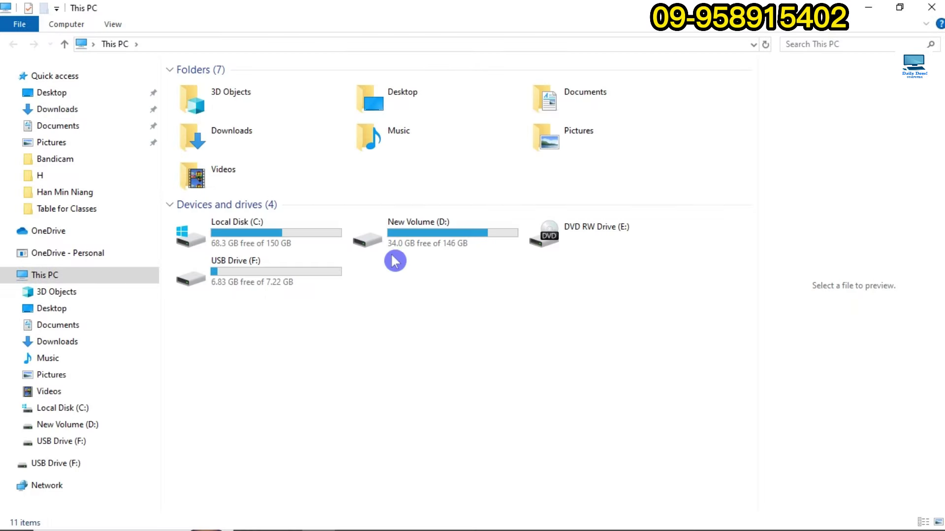
double_click(267, 275)
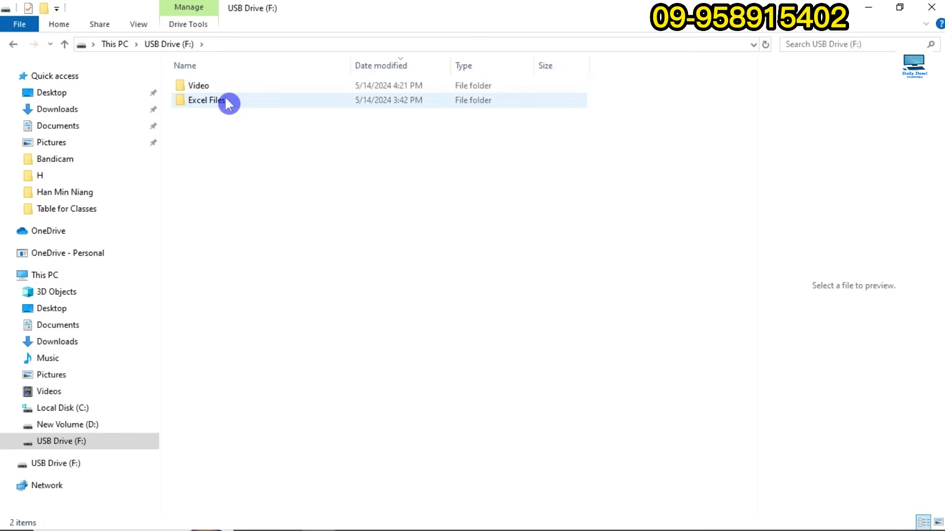
double_click(230, 102)
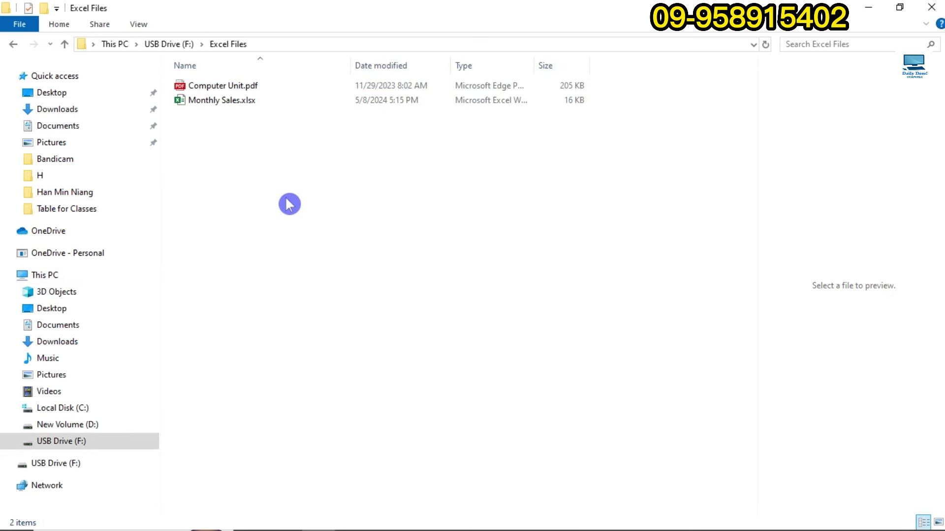
right_click(378, 207)
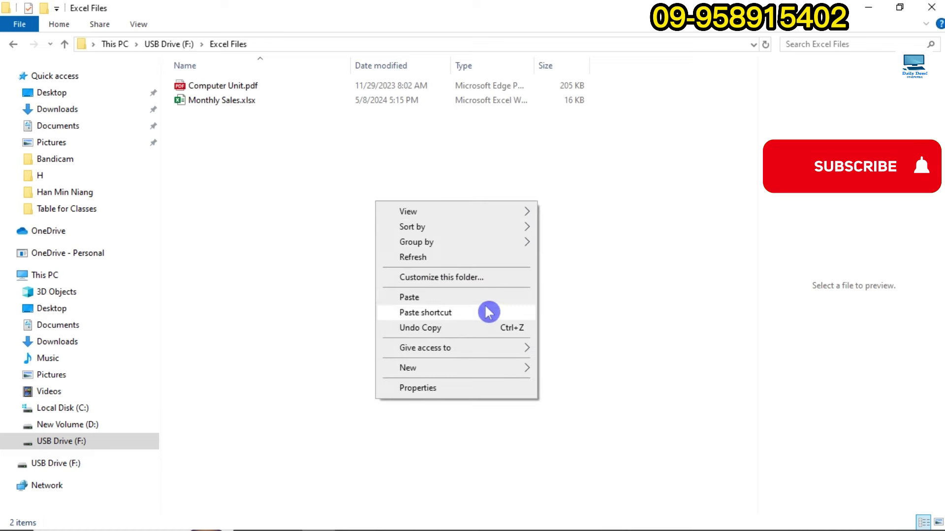
click(465, 298)
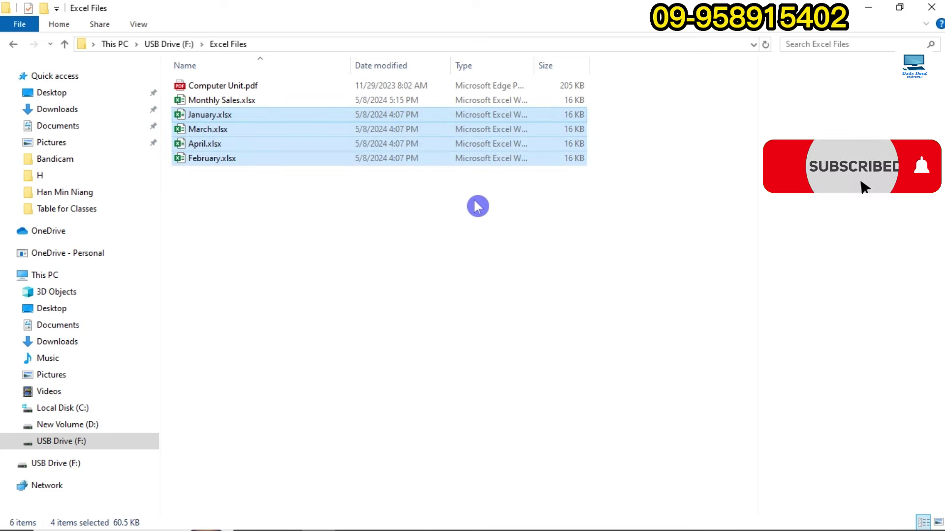
click(315, 219)
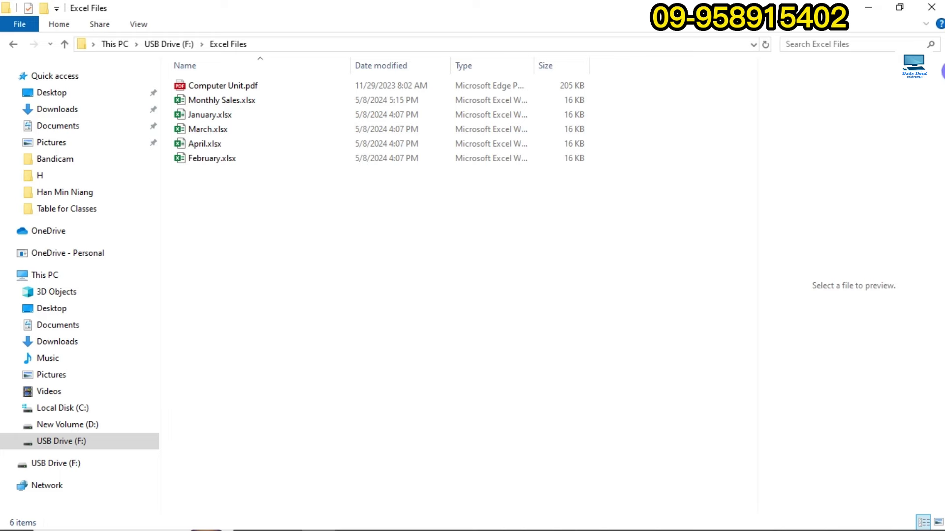
click(936, 10)
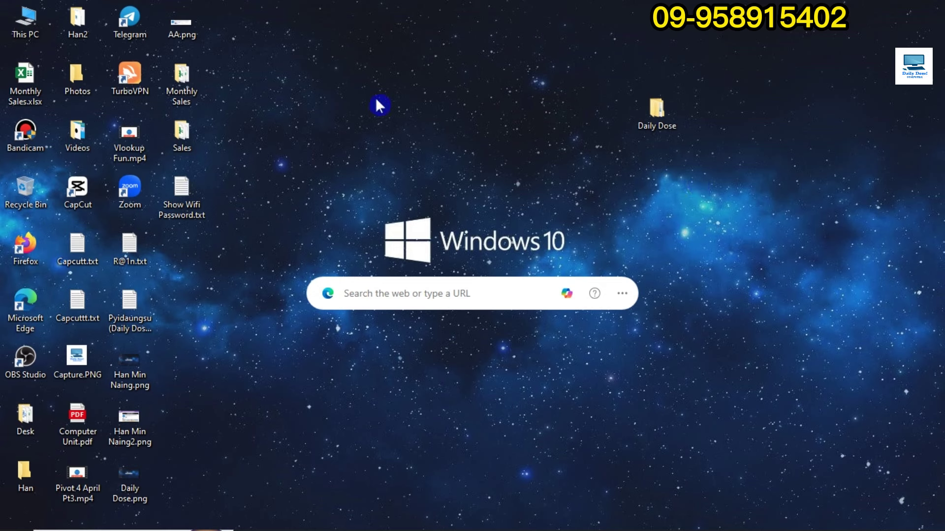
Step: Copy Monthly Sales.xlsx from the Excel Files folder on USB Drive (F:) and return to the desktop
double_click(36, 22)
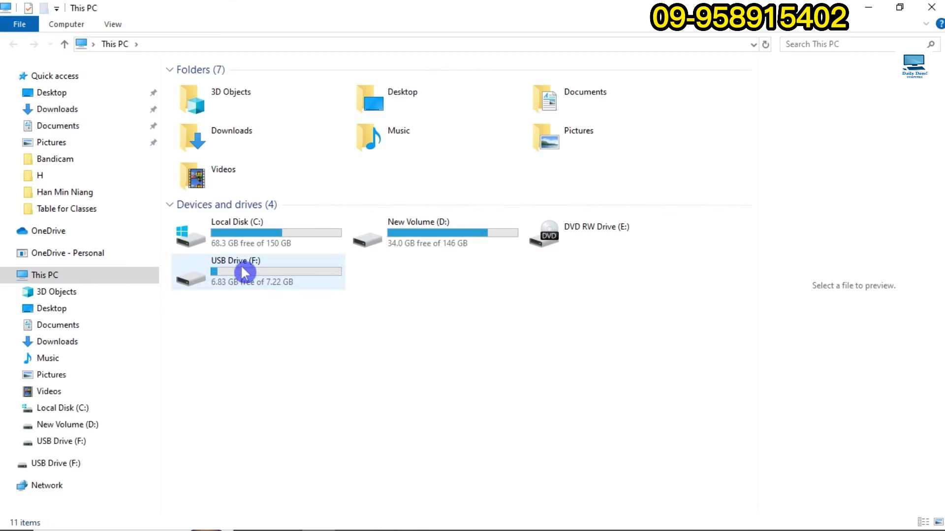
double_click(241, 265)
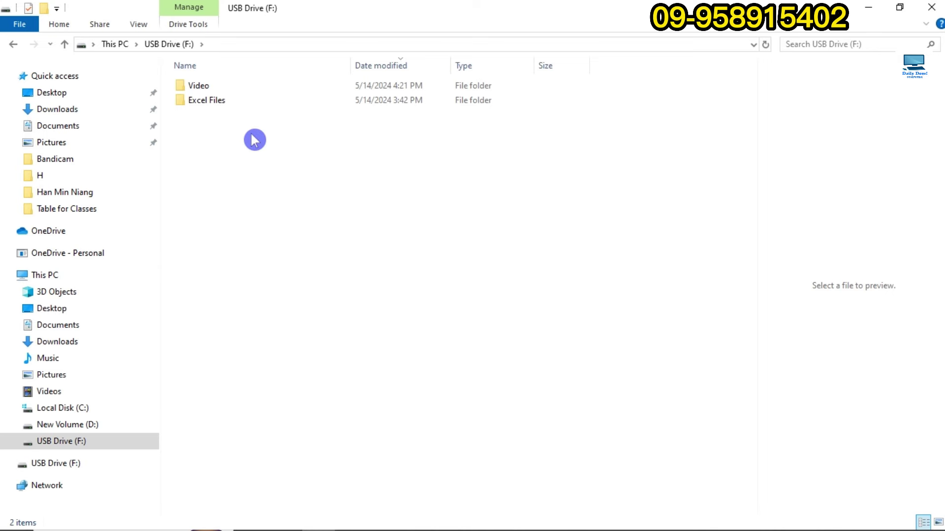
double_click(225, 100)
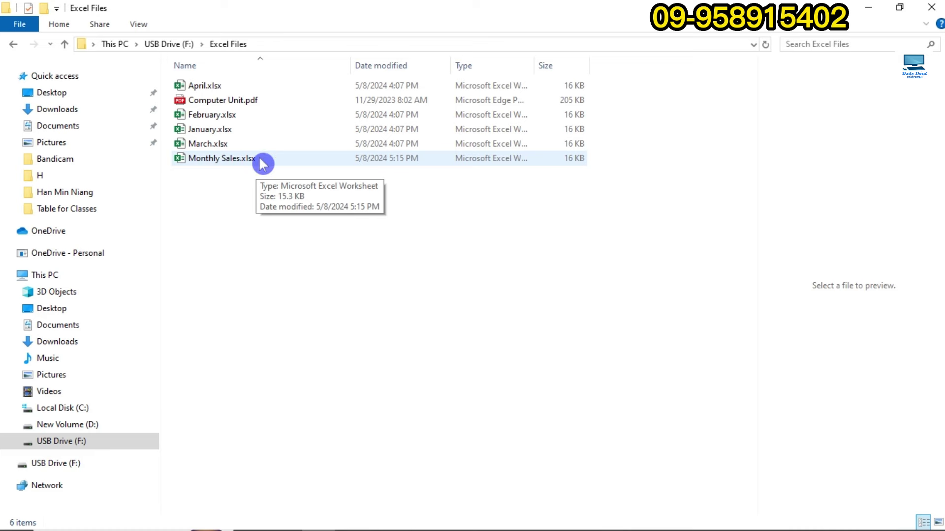
click(262, 164)
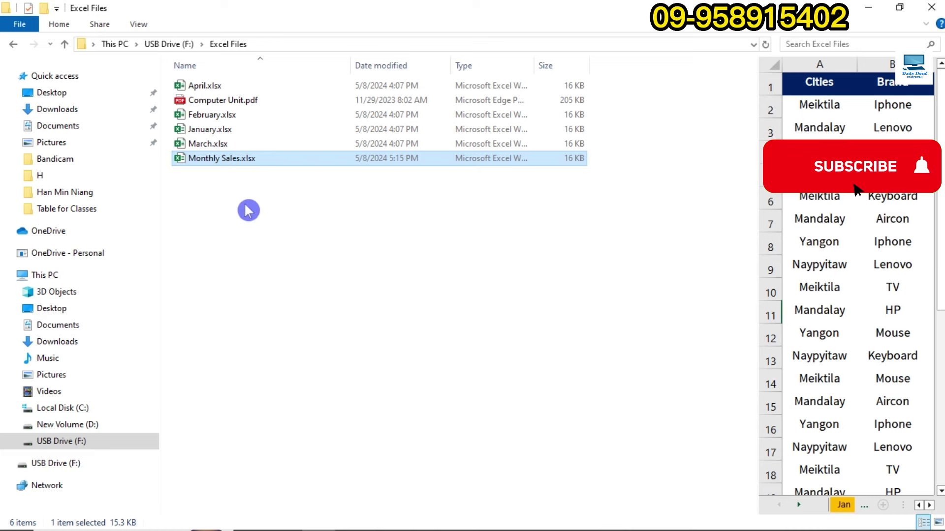
right_click(273, 162)
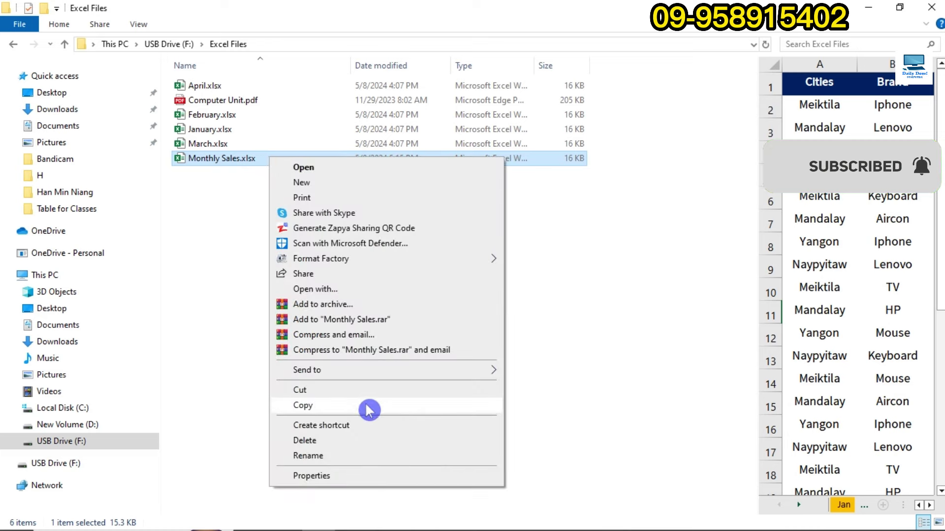
click(308, 406)
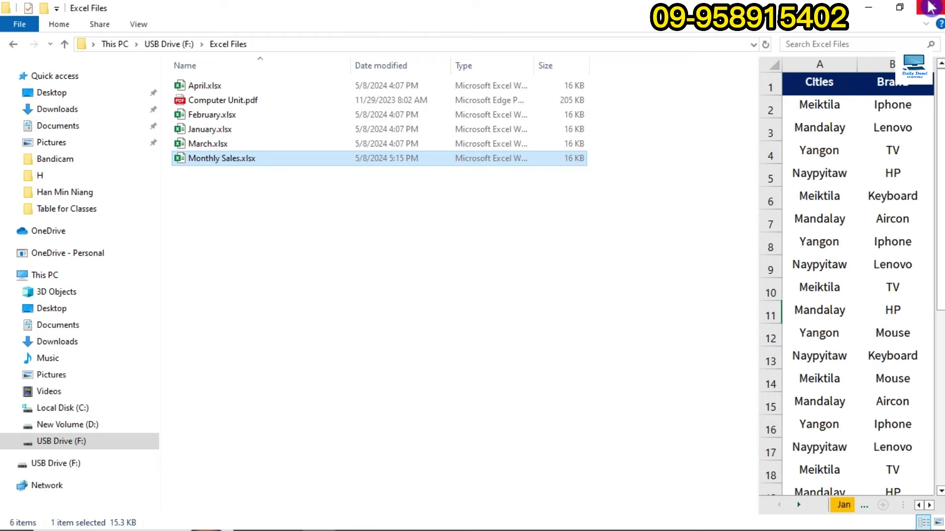
key(super+d)
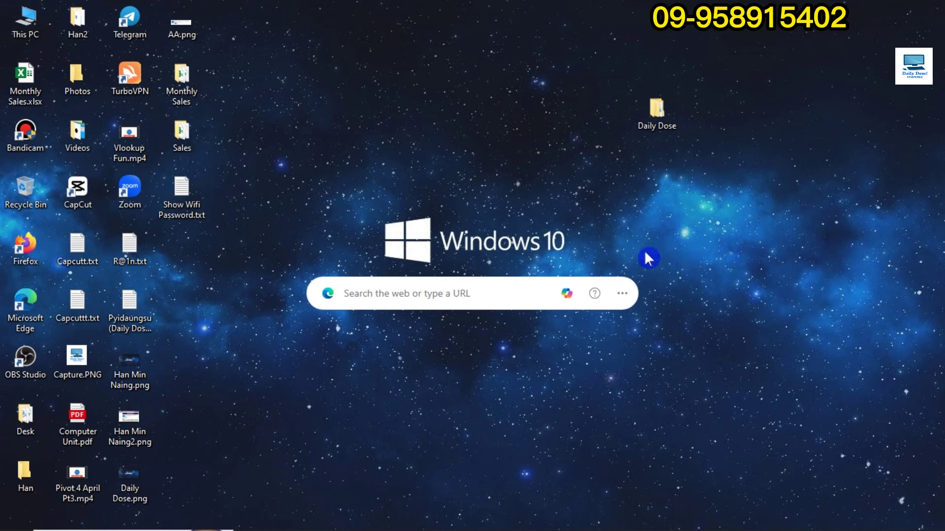
Step: Try to paste Monthly Sales.xlsx onto the desktop and cancel out of the replace-or-skip choice
right_click(733, 195)
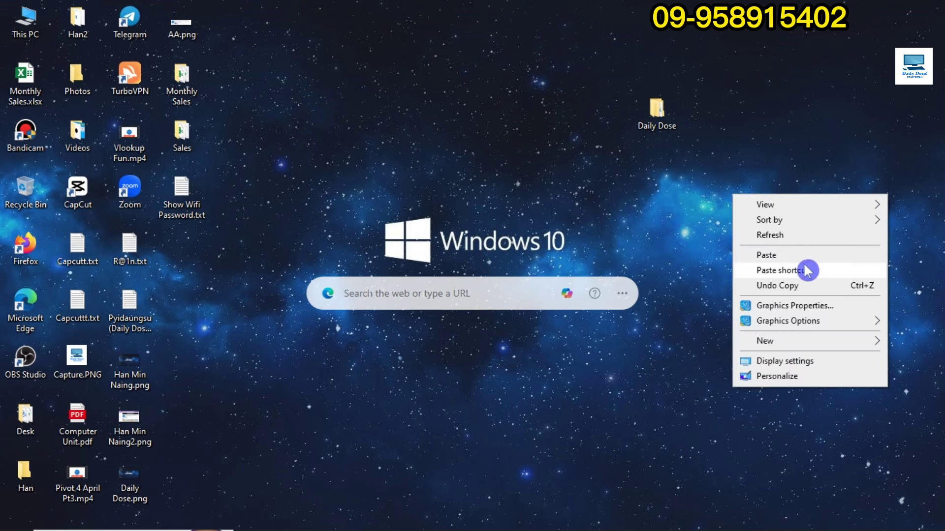
click(790, 259)
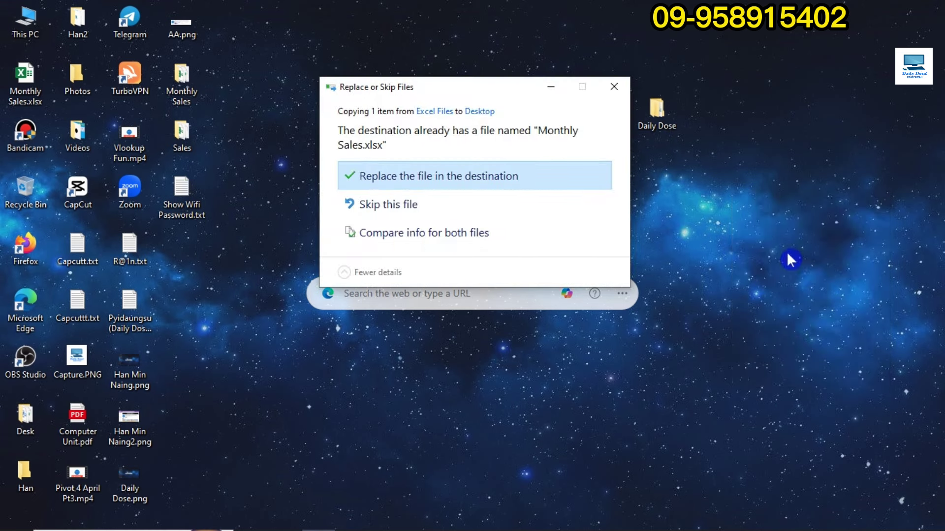
drag(464, 88, 509, 89)
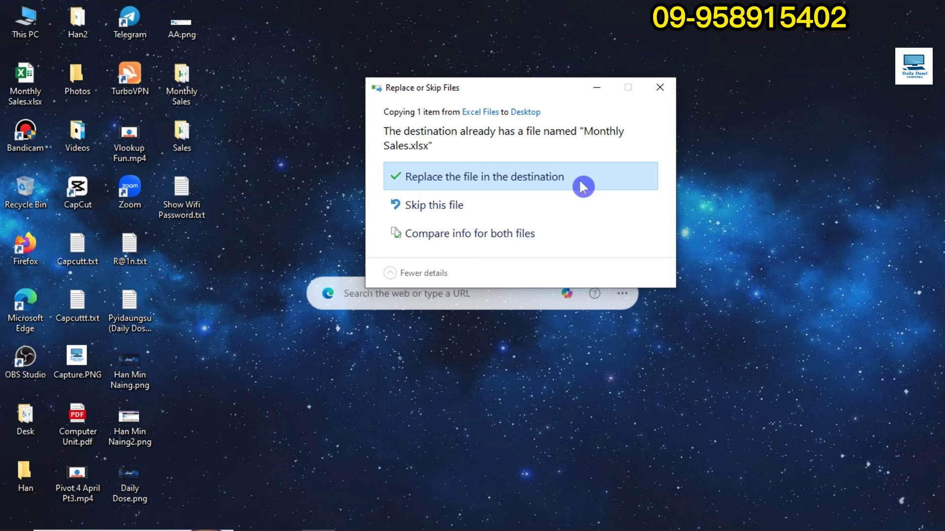
drag(485, 92, 487, 69)
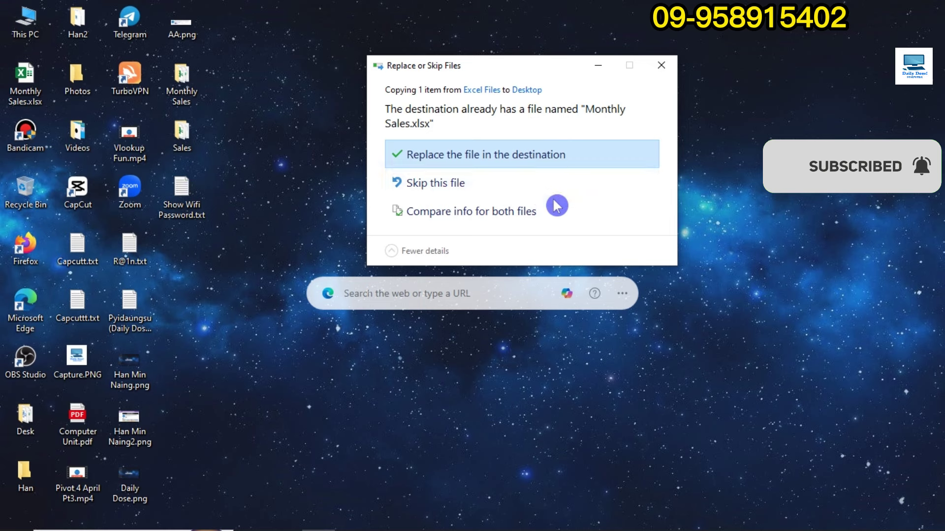
click(662, 66)
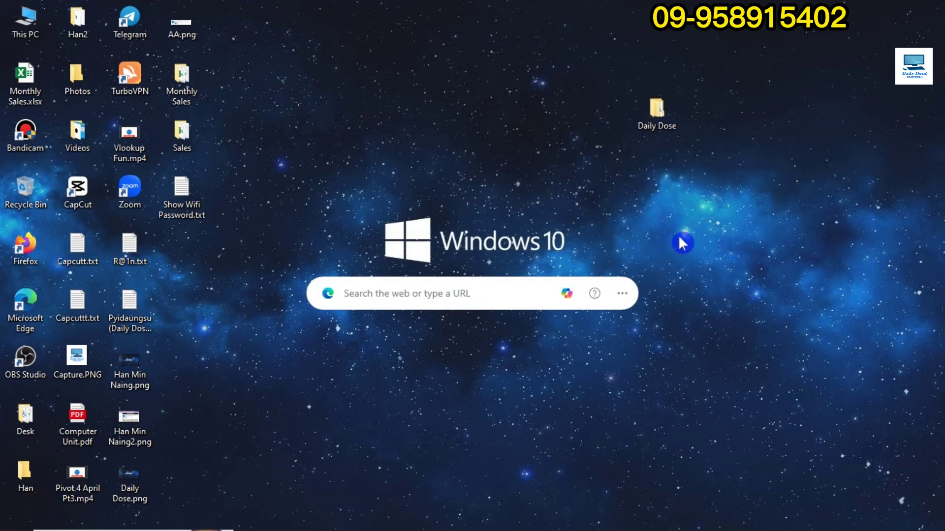
Step: Paste Monthly Sales.xlsx into the Daily Dose folder on the desktop and close the folder window
double_click(659, 114)
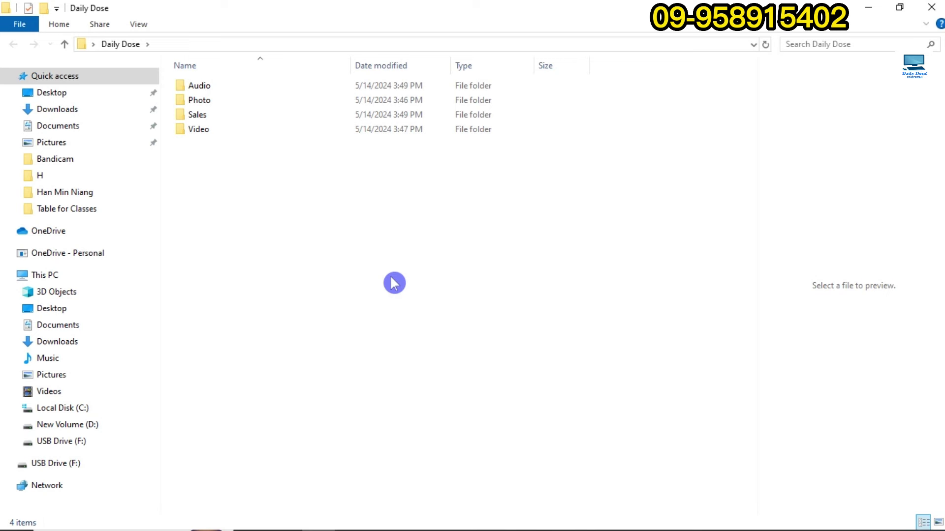
right_click(406, 242)
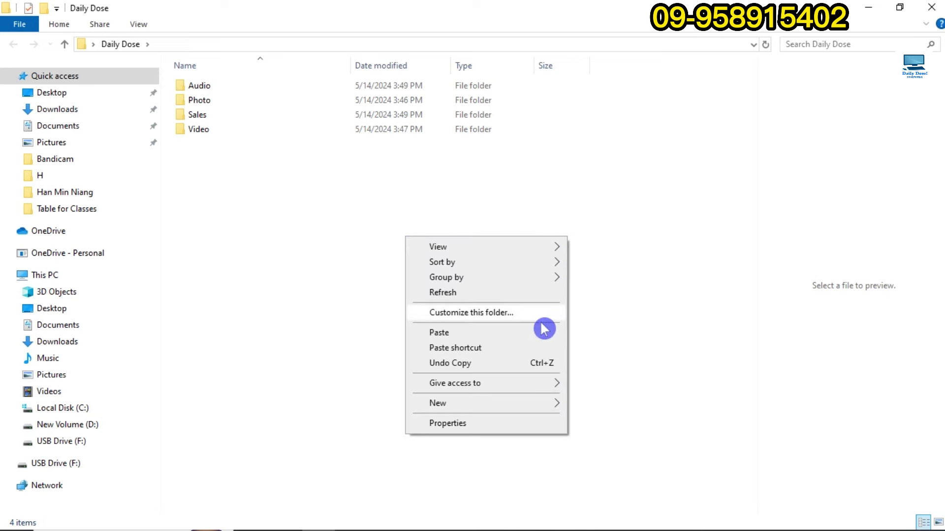
click(520, 332)
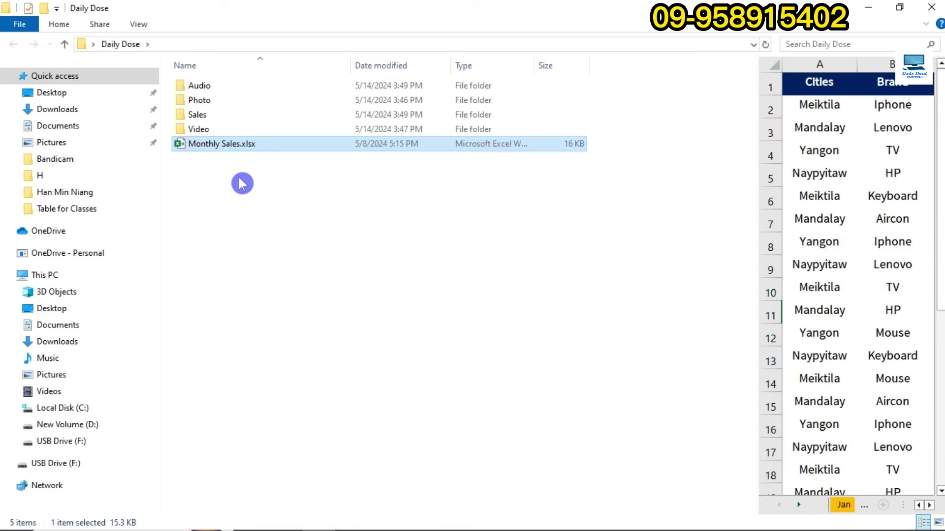
click(263, 167)
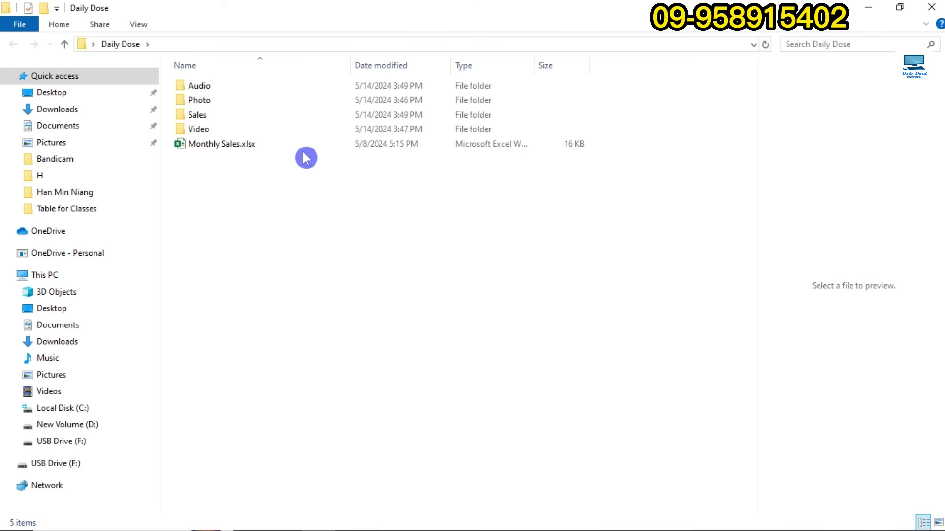
click(265, 147)
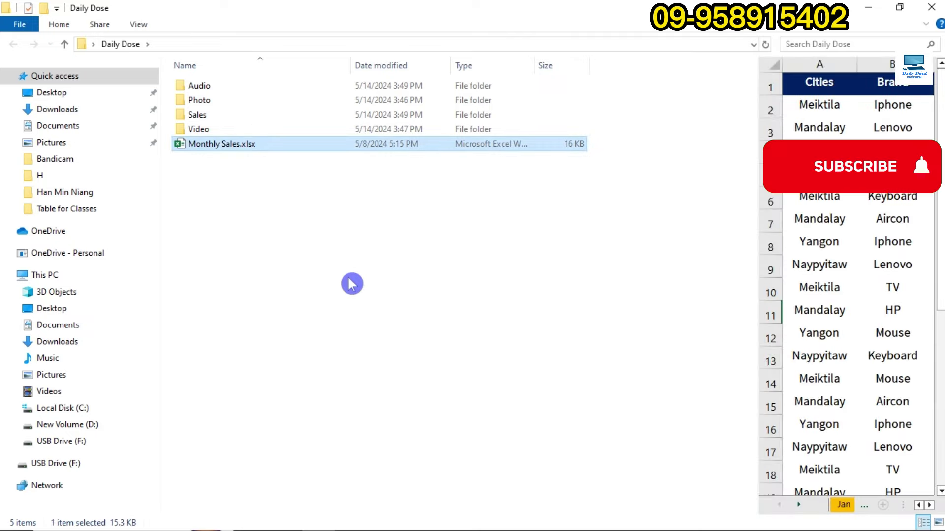
click(409, 323)
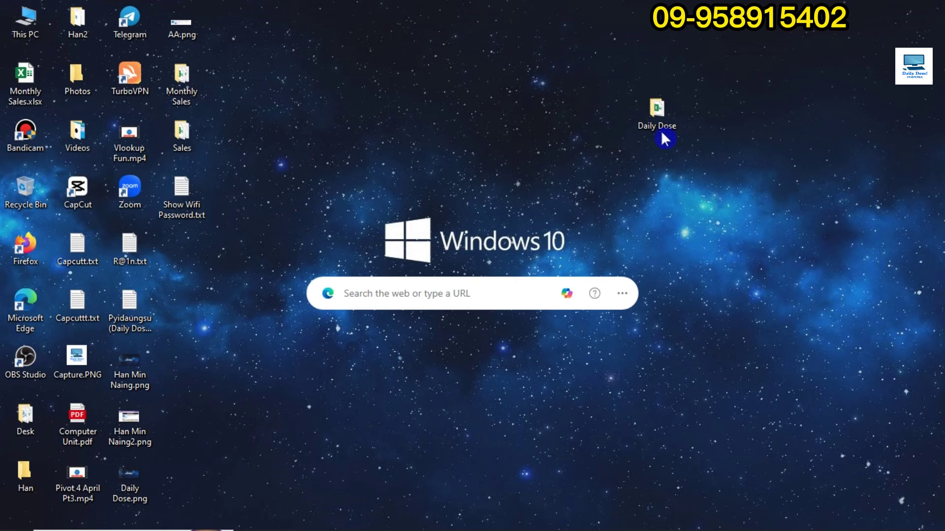
Step: Copy all the videos in the Video folder on USB Drive (F:) and return to the desktop
double_click(25, 19)
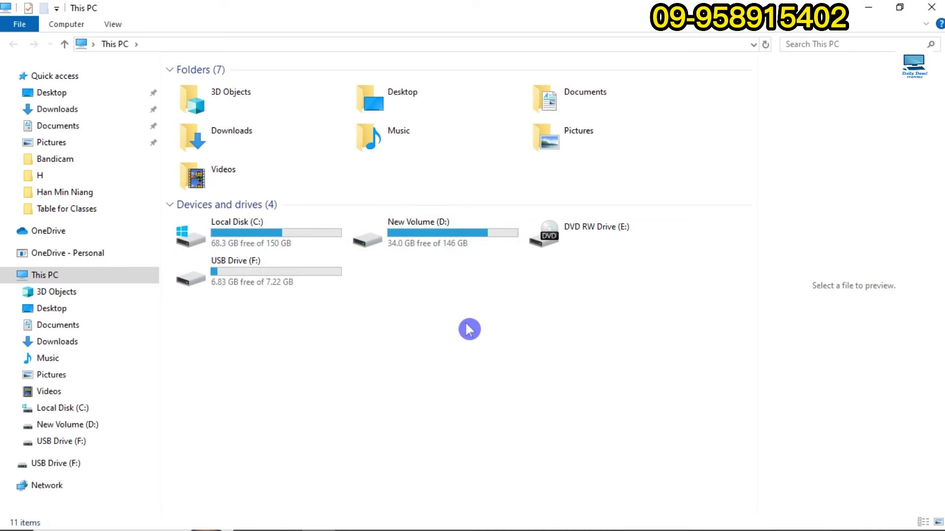
double_click(227, 267)
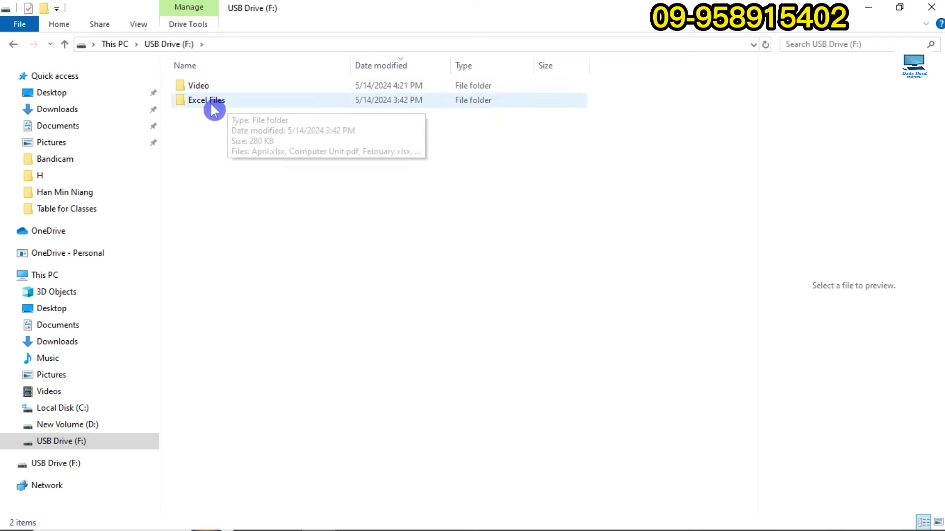
double_click(215, 87)
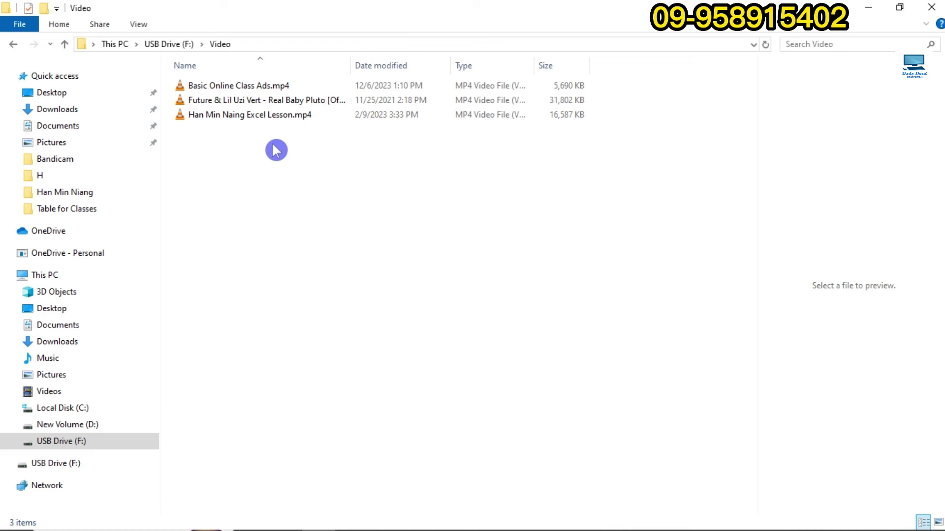
key(ctrl+a)
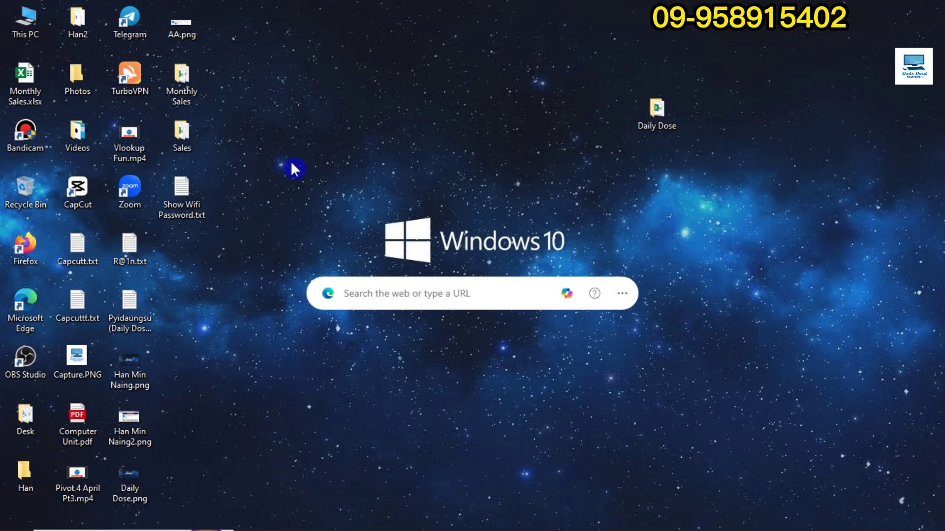
Step: Paste the copied videos into the folder bearing the owner's full name on New Volume (D:)
double_click(28, 23)
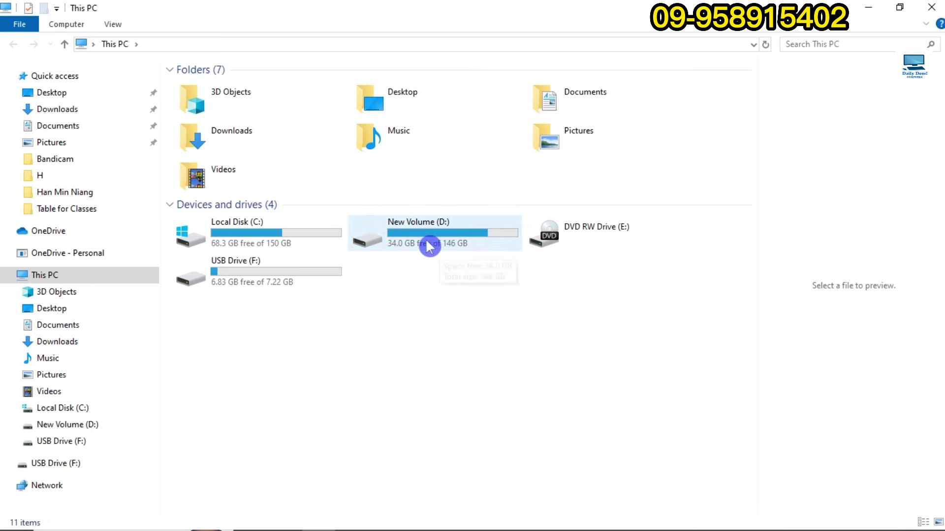
double_click(431, 244)
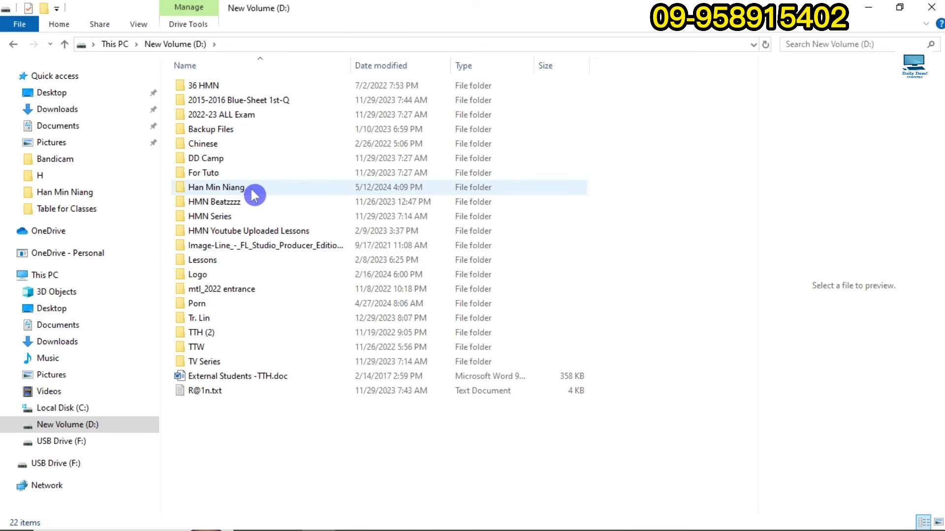
click(275, 193)
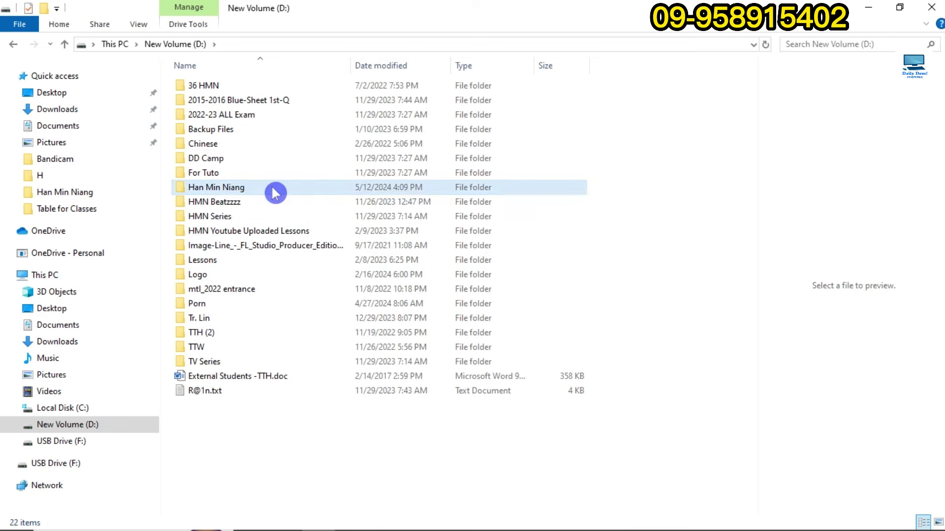
double_click(275, 193)
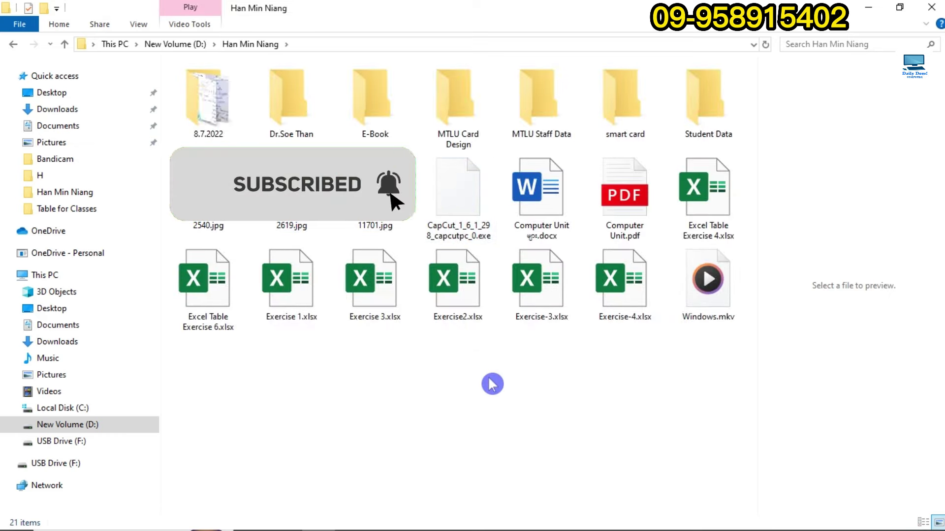
right_click(462, 383)
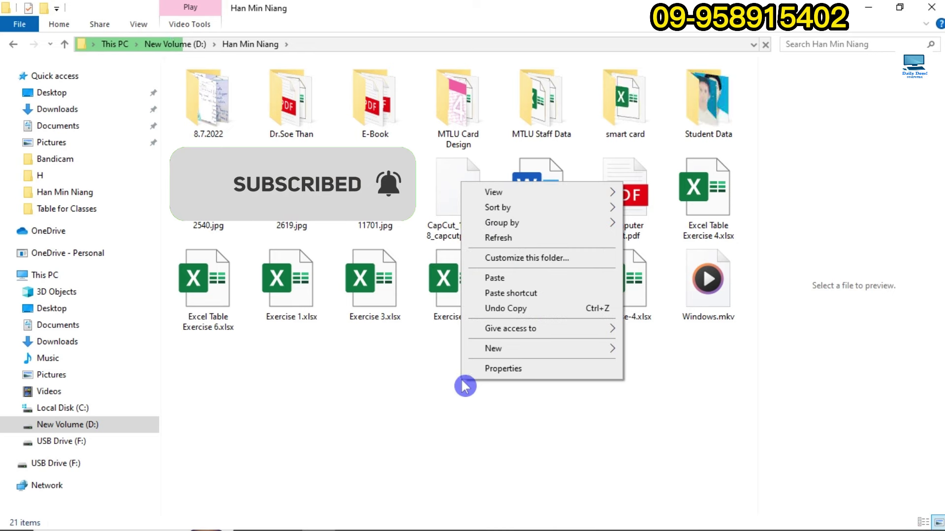
click(536, 281)
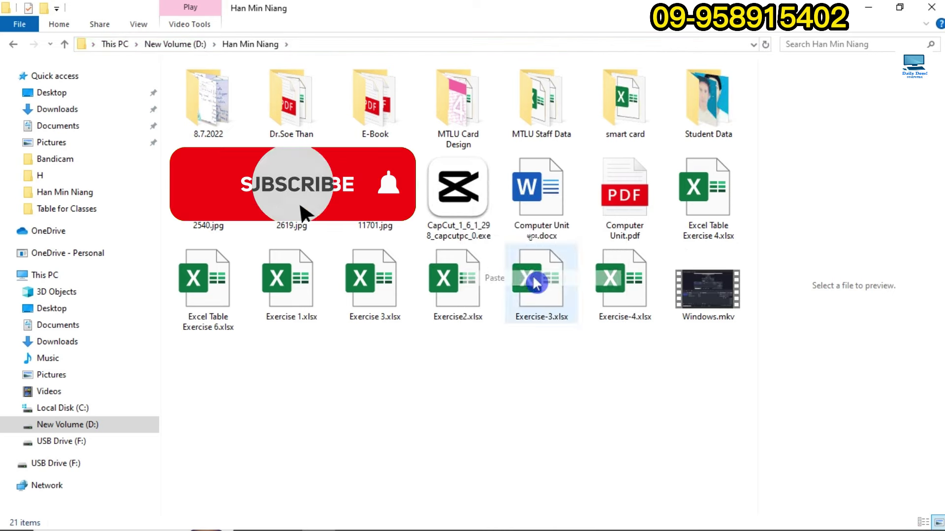